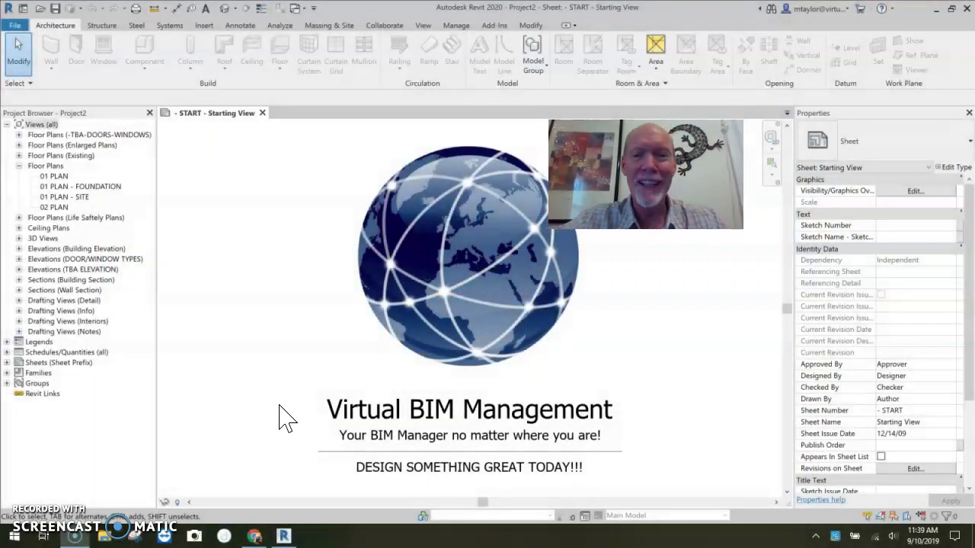
Open the 01 PLAN floor plan and zoom toward the conference room.
click(55, 176)
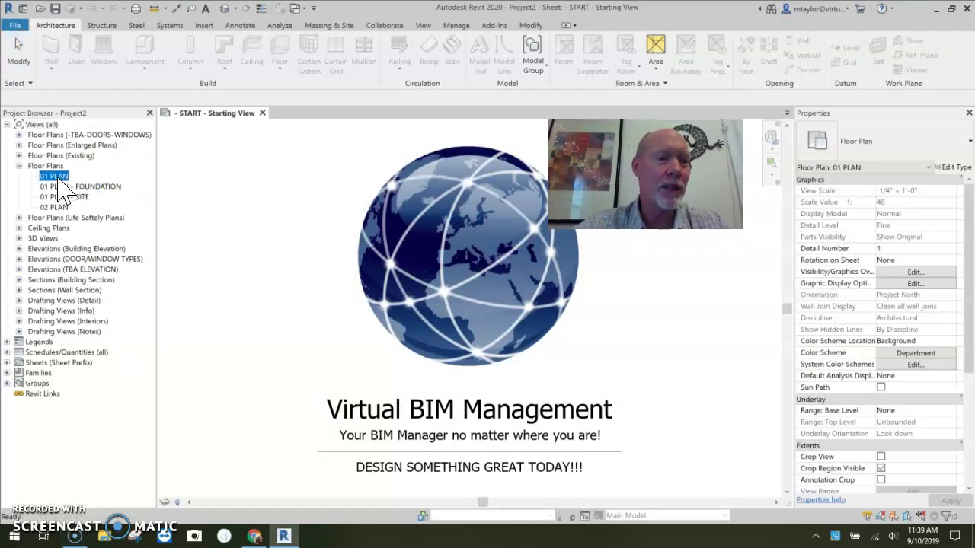
double_click(56, 177)
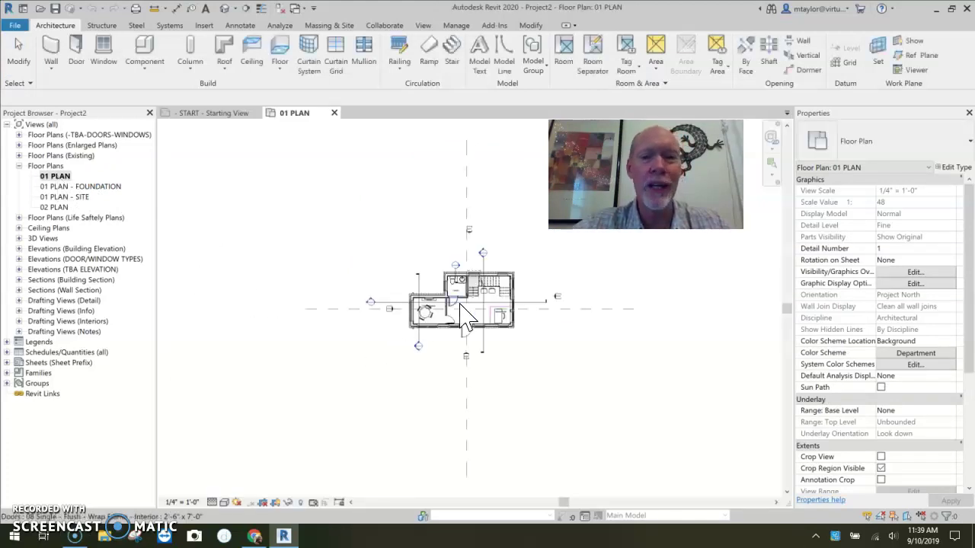
scroll(444, 320, up, 5)
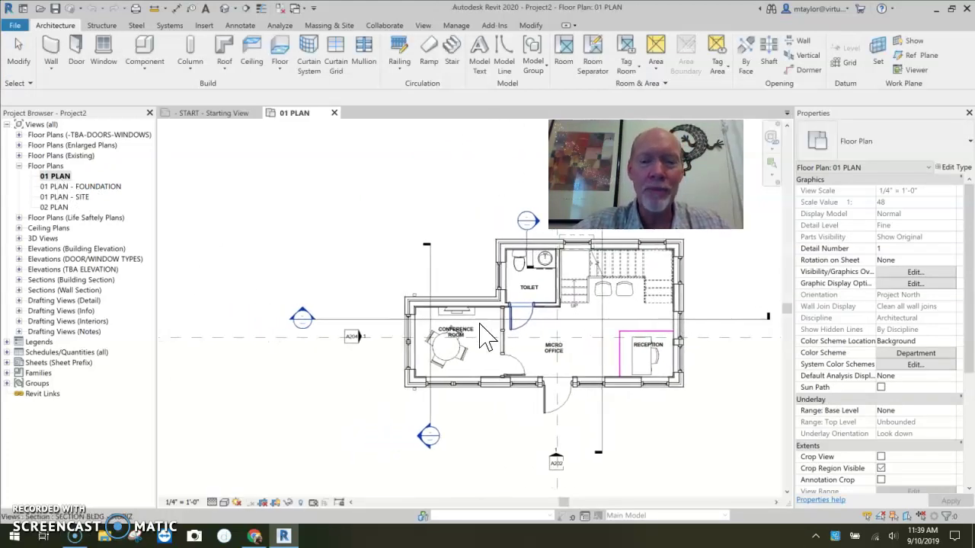
scroll(457, 342, up, 1)
middle_drag(488, 359, 500, 316)
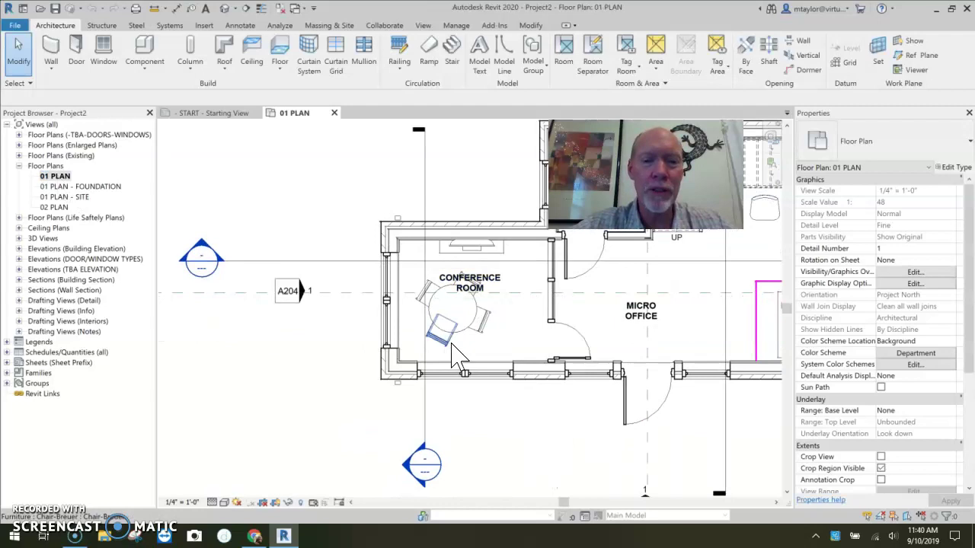
Select the conference room's left exterior wall and bring its bottom wall into view.
click(388, 373)
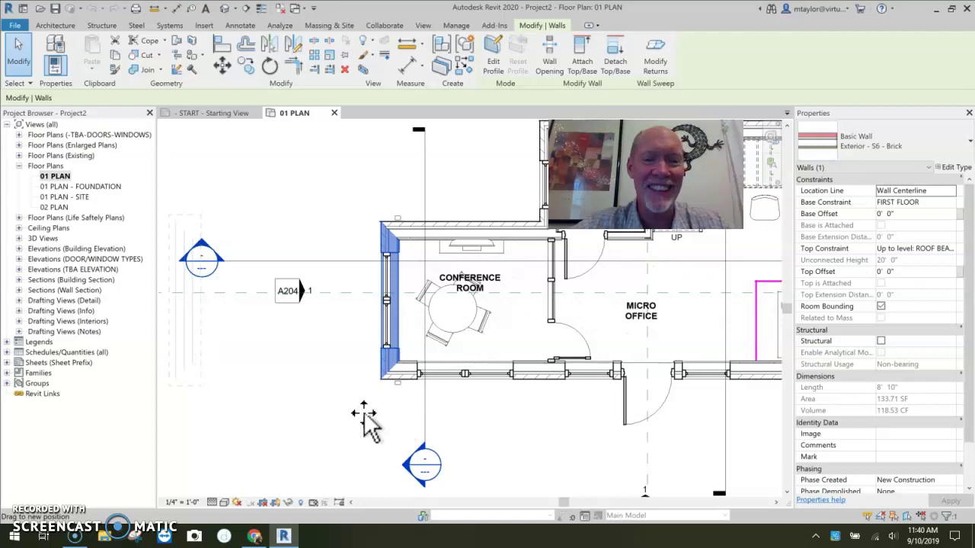
scroll(339, 428, down, 2)
middle_drag(333, 424, 483, 398)
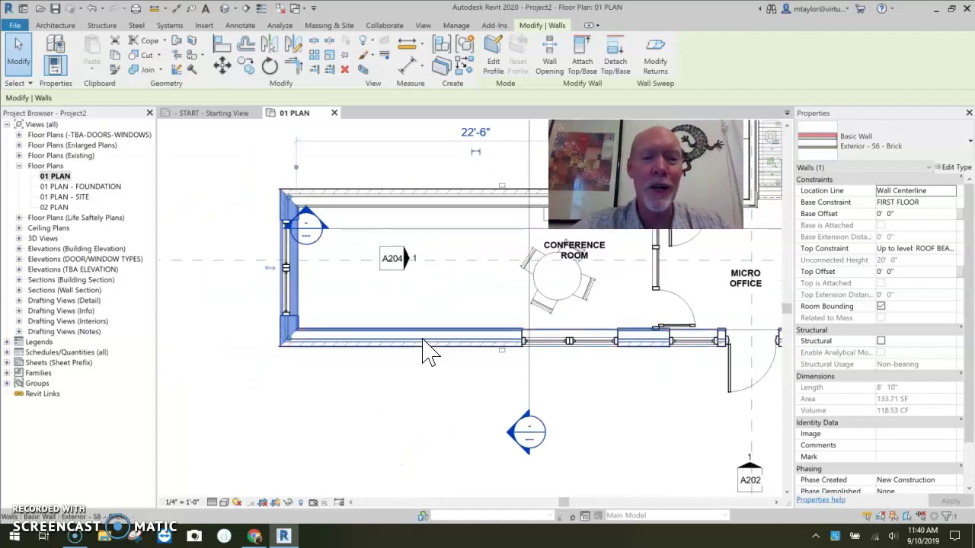
scroll(426, 351, up, 5)
scroll(426, 352, down, 1)
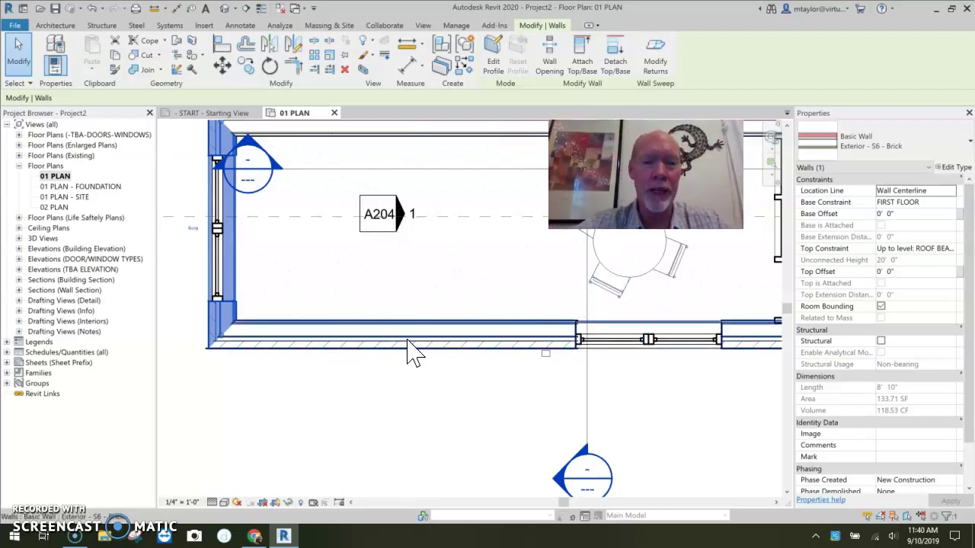
Place a copy of the existing 08 Double Hung window in the bottom wall with a 3' sill.
click(615, 349)
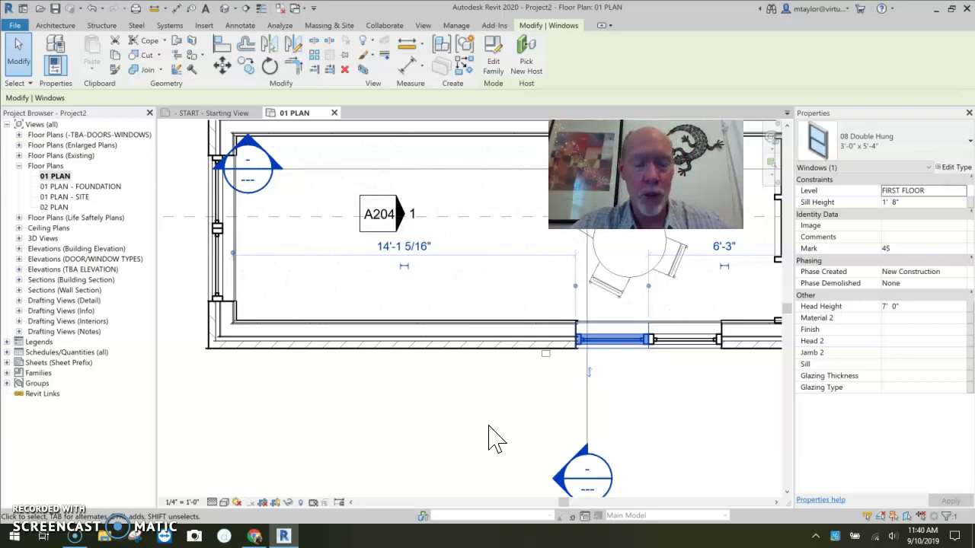
key(w)
key(n)
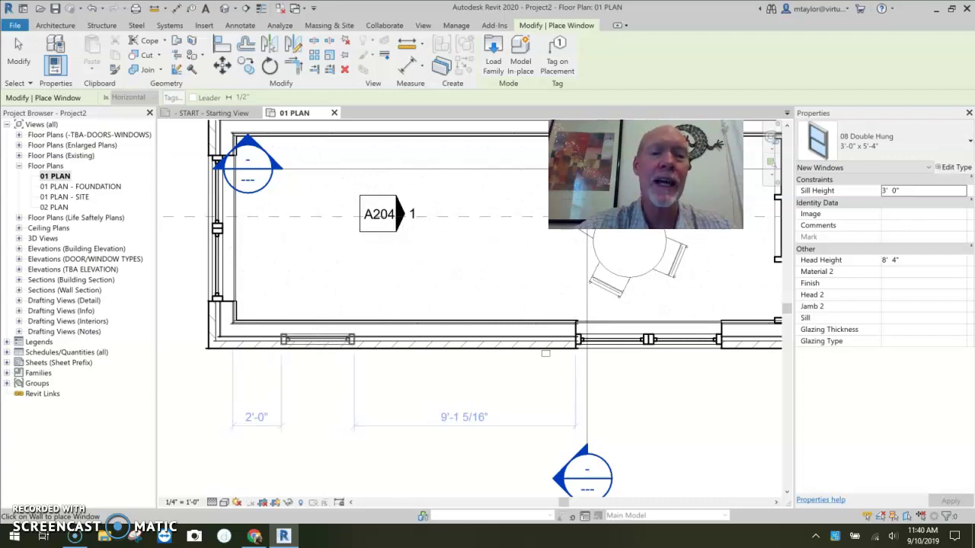
click(314, 344)
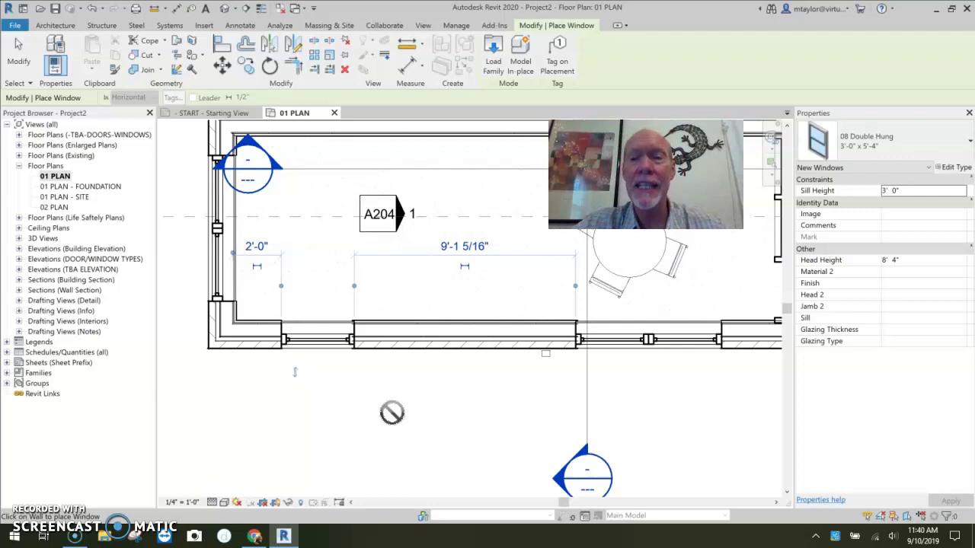
Place two more bottom-wall windows, one with a 2' sill and one with a 1' sill.
click(909, 191)
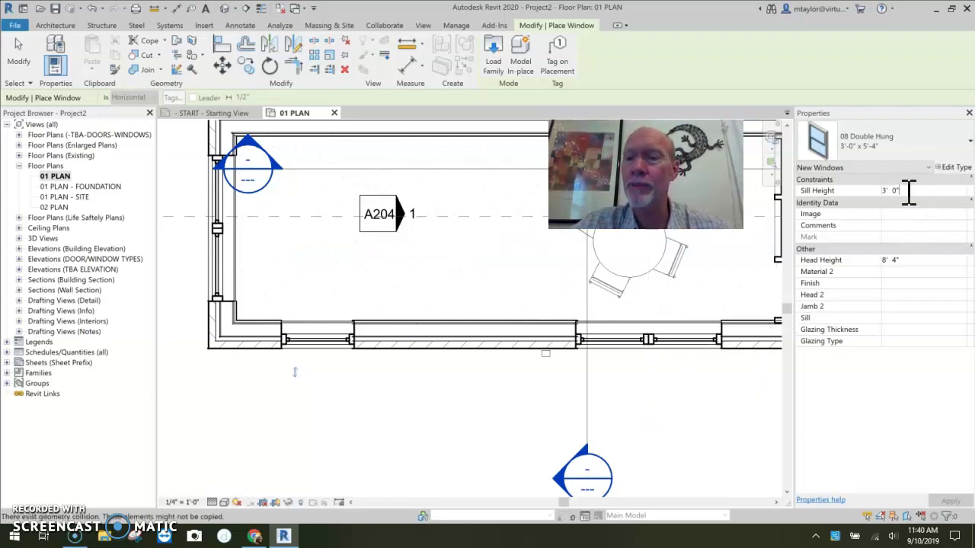
drag(909, 191, 865, 191)
text(2)
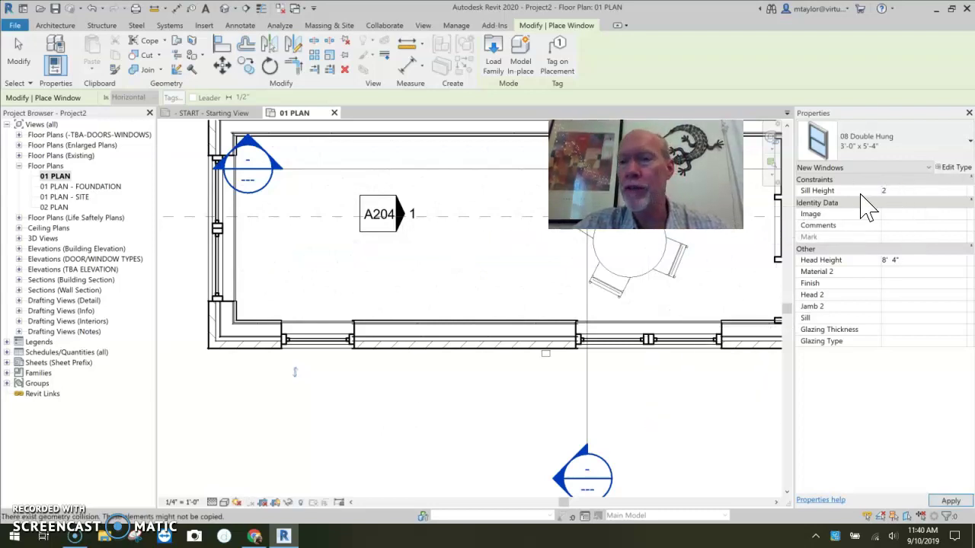
click(403, 349)
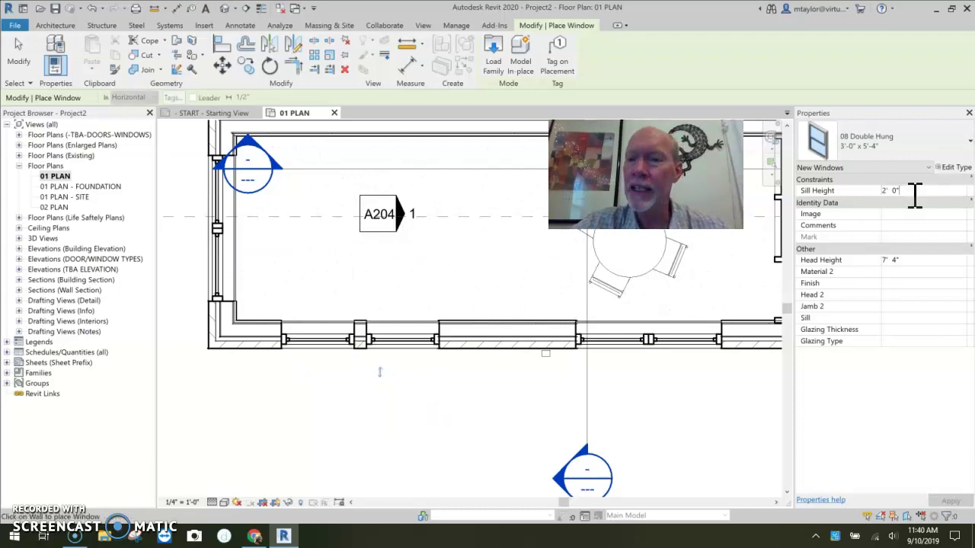
drag(913, 191, 868, 207)
text(1)
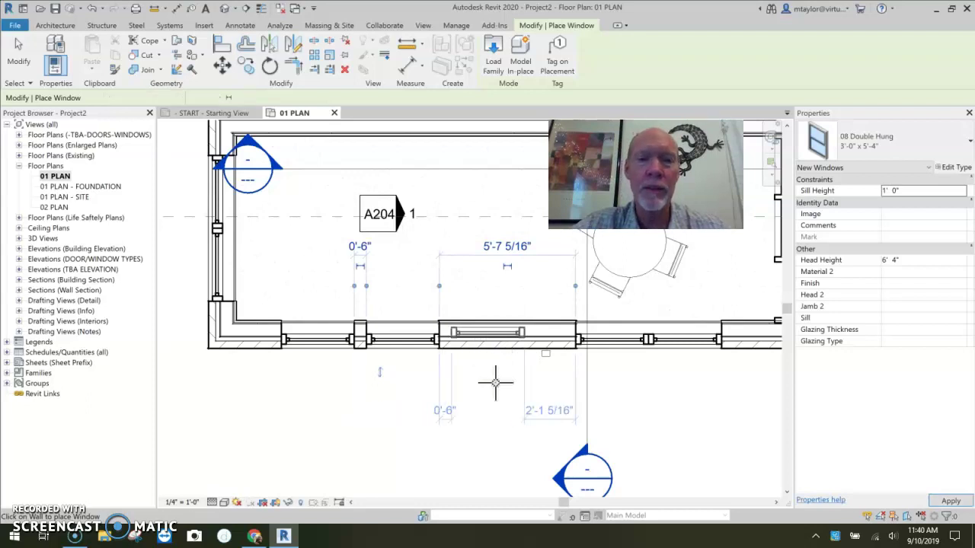
click(487, 354)
scroll(490, 370, down, 3)
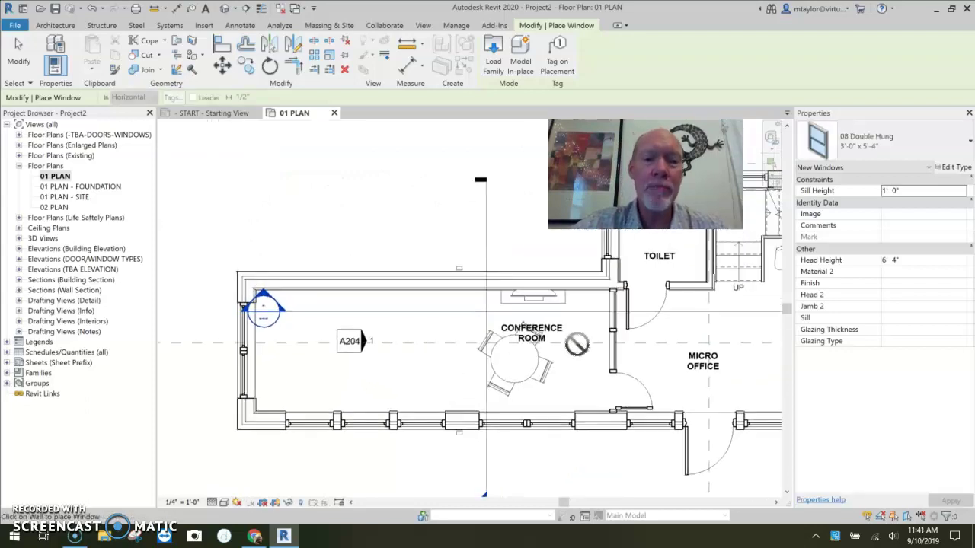
End window placement and frame the whole conference room.
middle_drag(577, 345, 523, 363)
key(Escape)
scroll(464, 373, up, 3)
key(Escape)
scroll(464, 373, up, 3)
scroll(457, 343, down, 4)
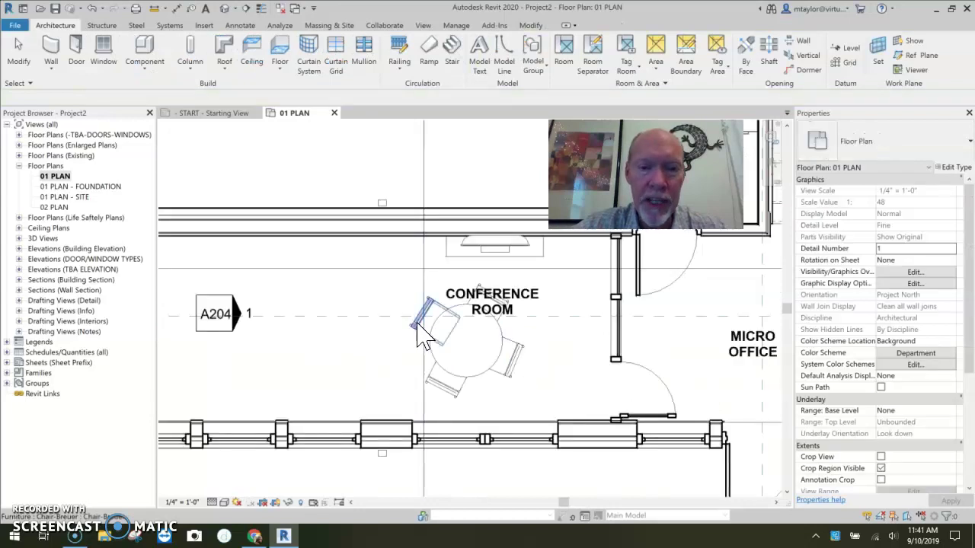
middle_drag(425, 331, 507, 333)
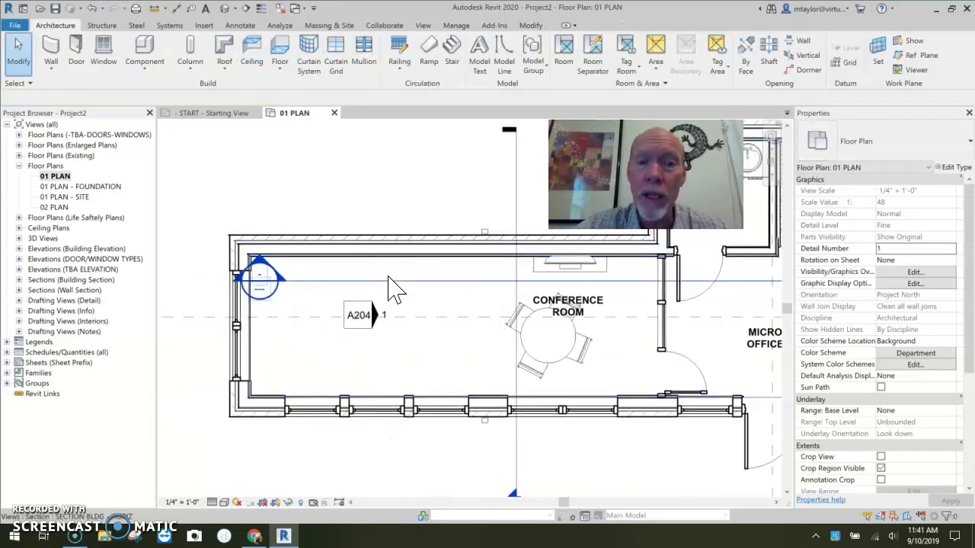
Use Create Similar on a bottom-wall window to place a matching window in the top wall.
click(316, 409)
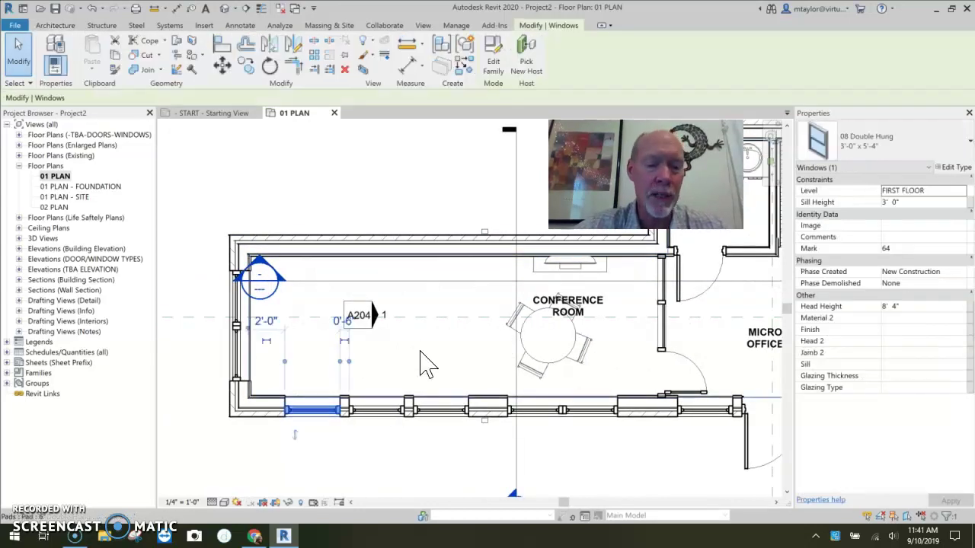
key(c)
key(s)
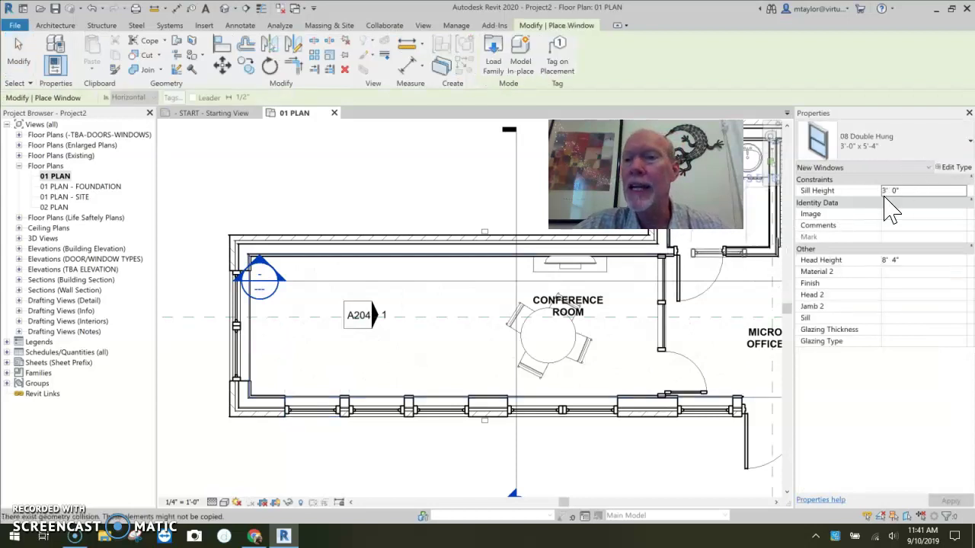
key(Escape)
key(Escape)
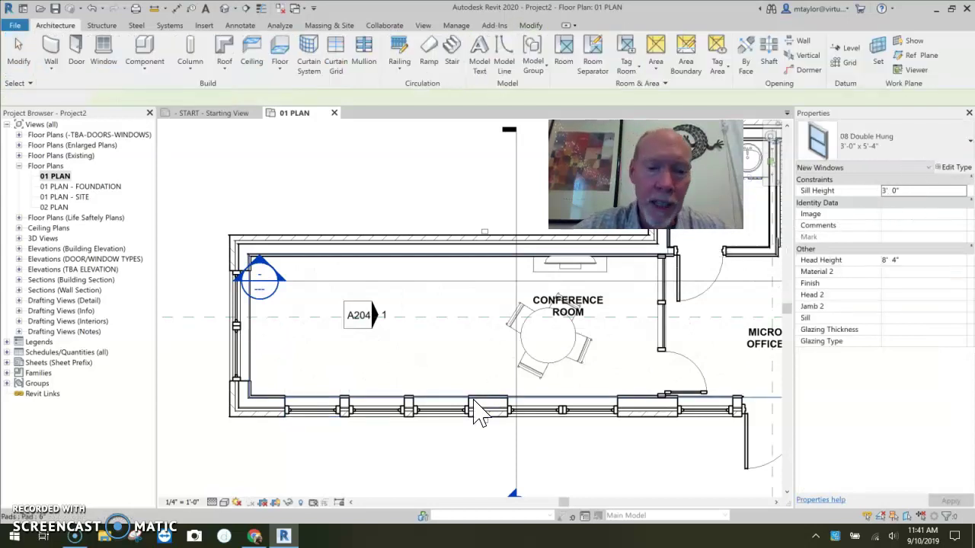
click(450, 412)
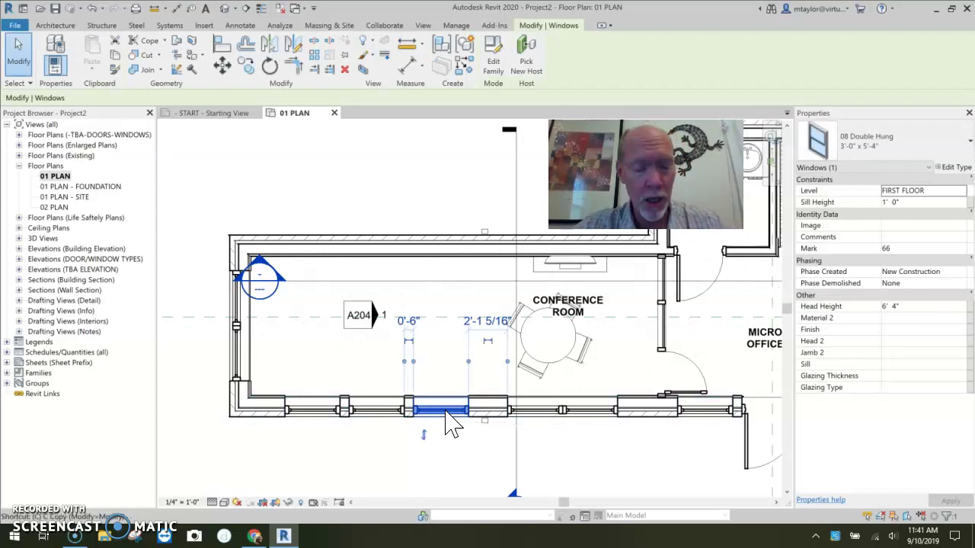
key(c)
key(s)
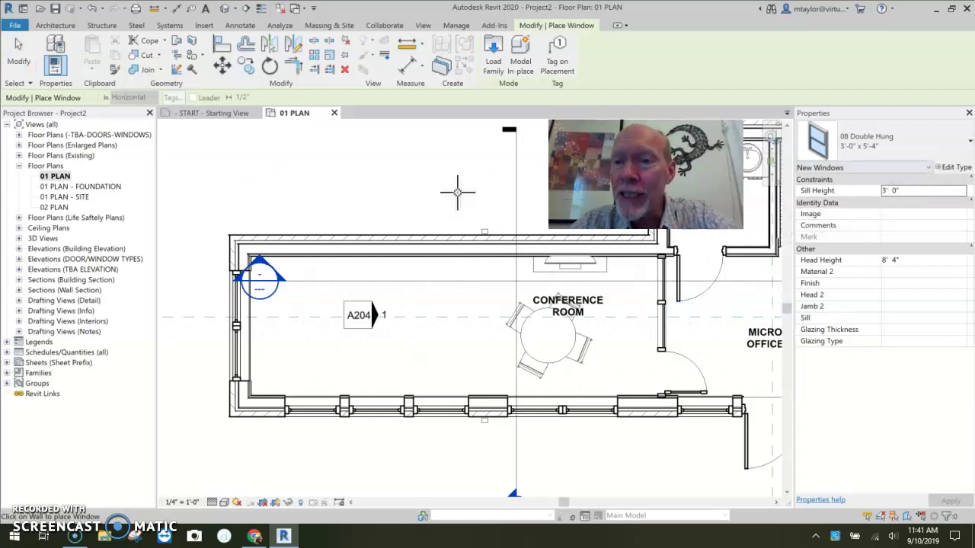
click(321, 240)
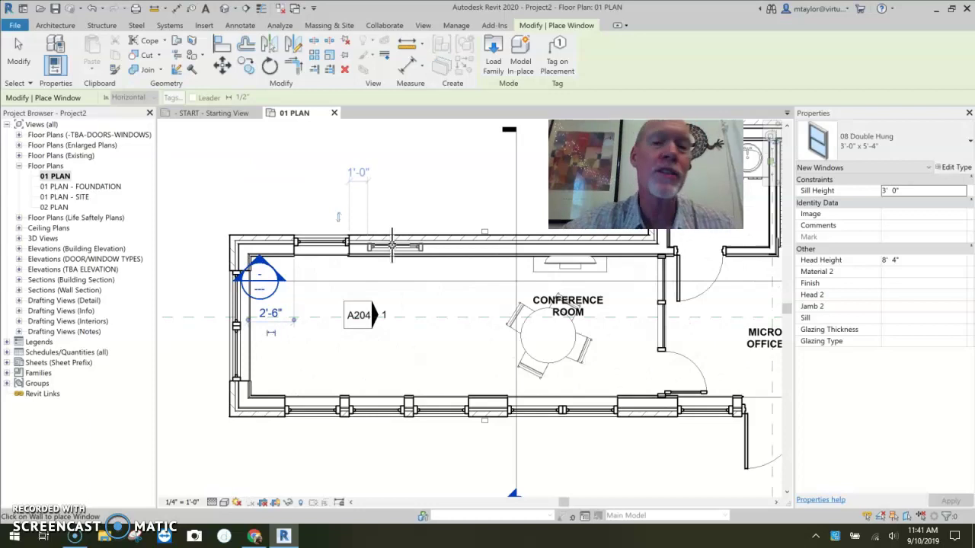
key(Escape)
key(Escape)
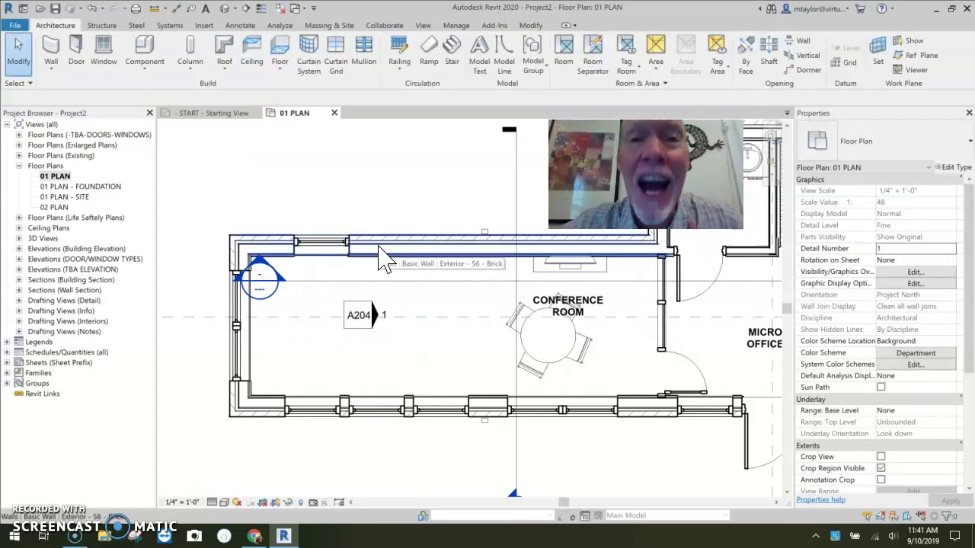
Set the top-wall window's sill height to 1' 8" and shift the plan toward the elevation marker.
click(319, 245)
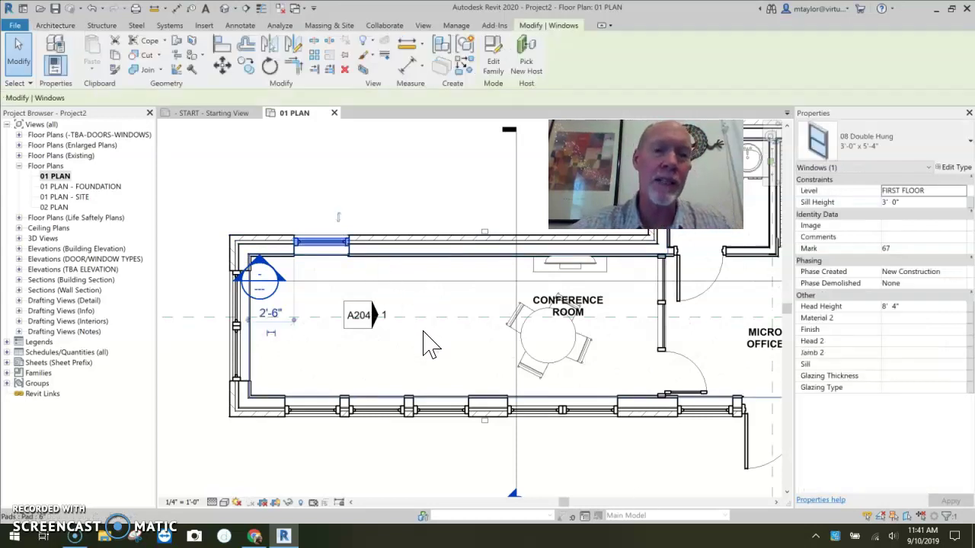
double_click(894, 202)
drag(896, 202, 860, 204)
text(1' )
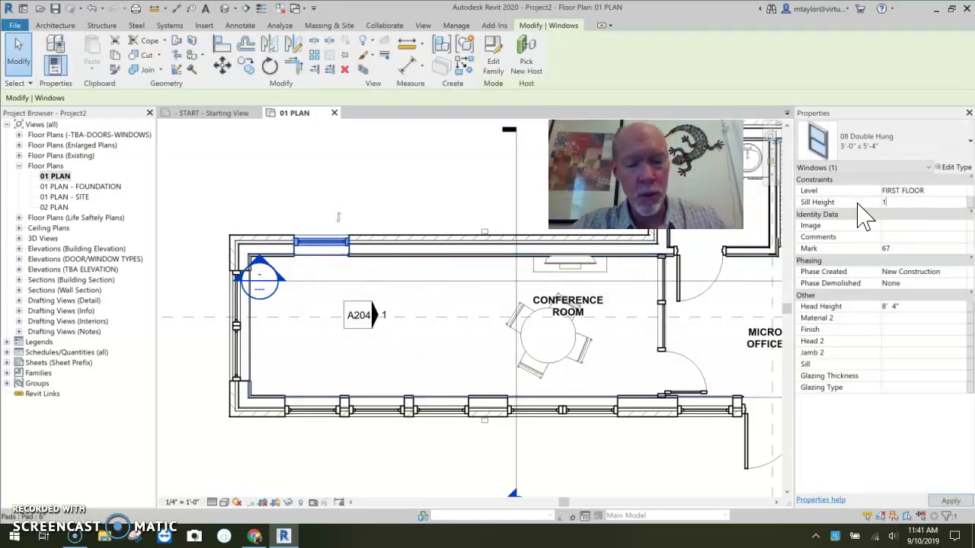
text(8)
key(Return)
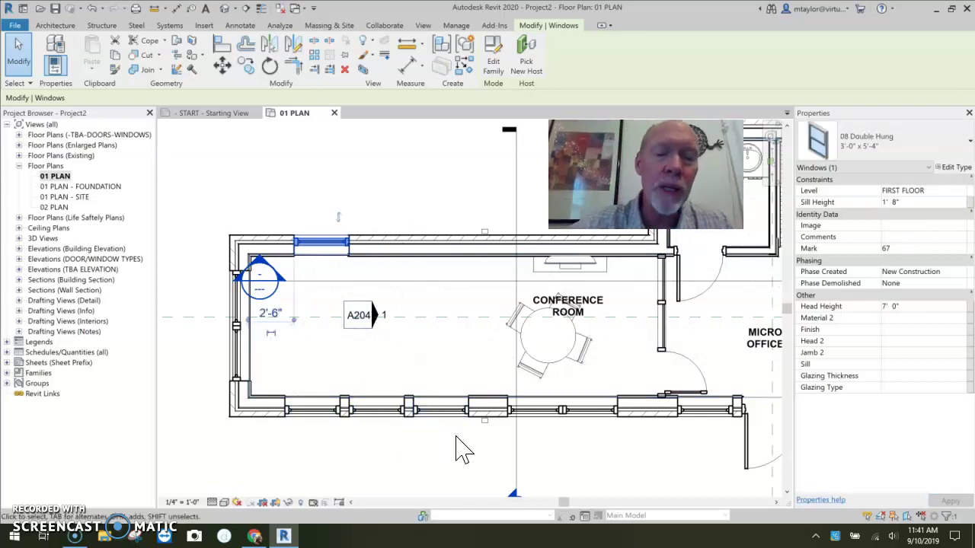
scroll(487, 438, down, 4)
middle_drag(520, 365, 467, 297)
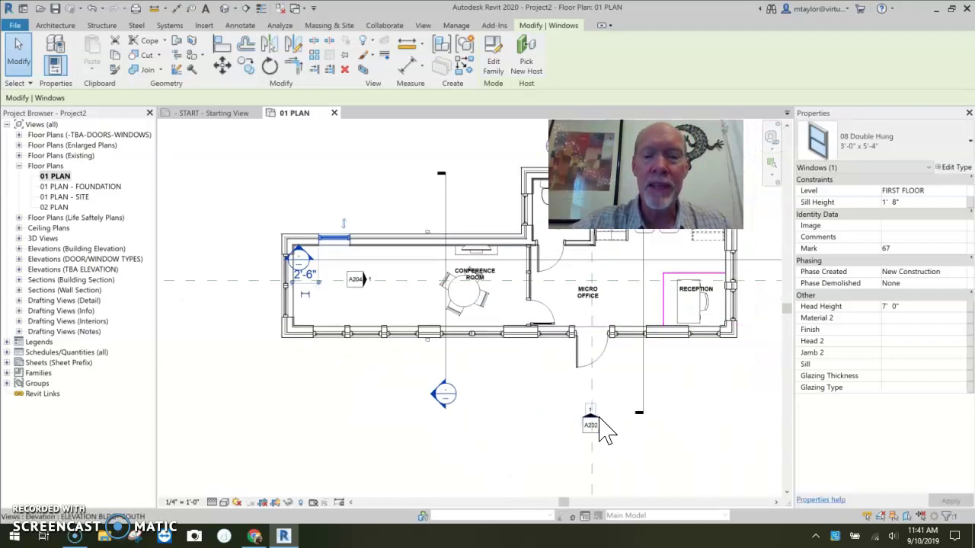
Open the south elevation from the A202 marker, widen its crop region leftward, and zoom in on the windows.
double_click(598, 423)
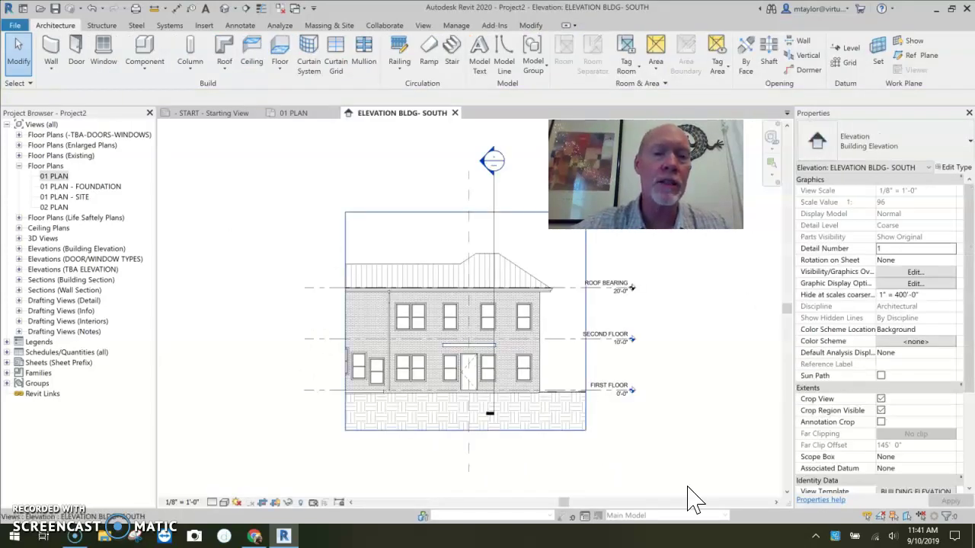
click(347, 340)
drag(345, 322, 233, 321)
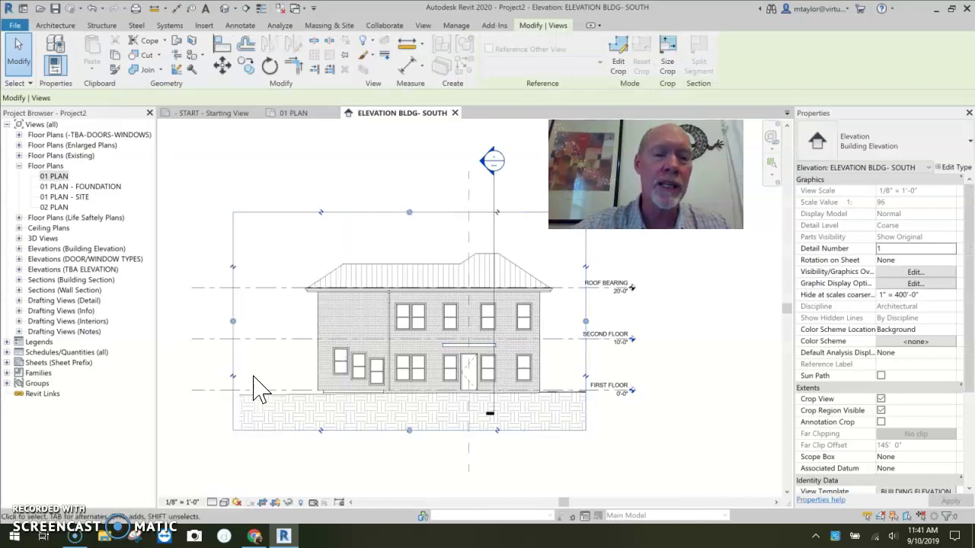
scroll(380, 377, up, 5)
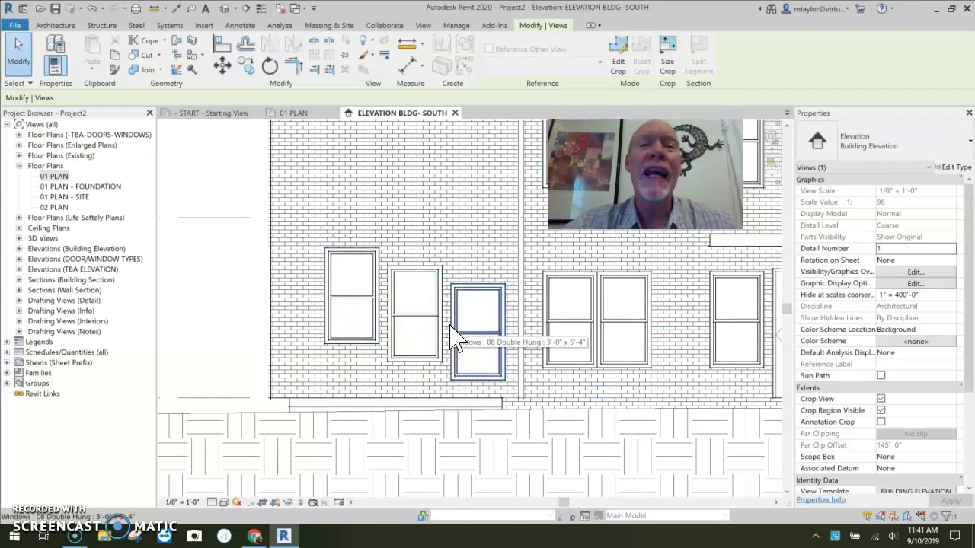
click(360, 303)
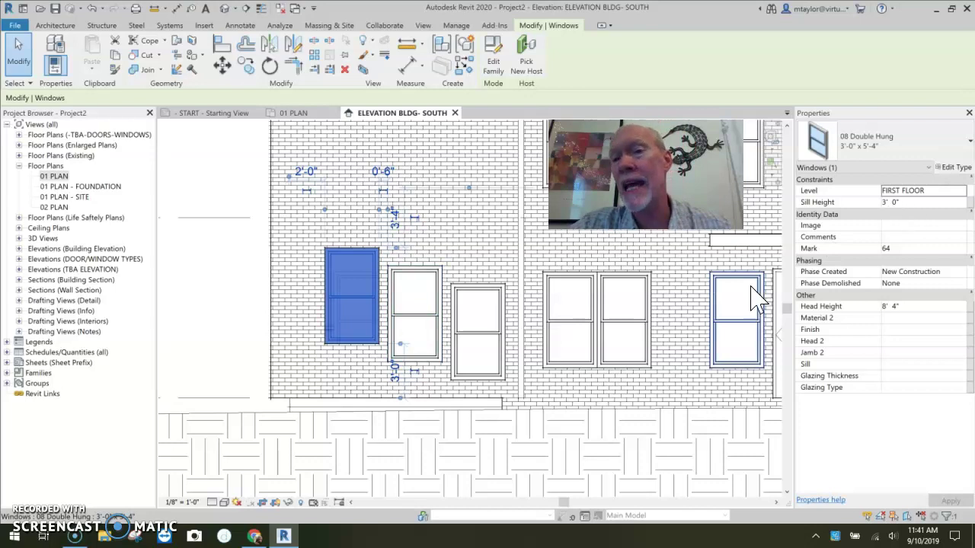
key(Escape)
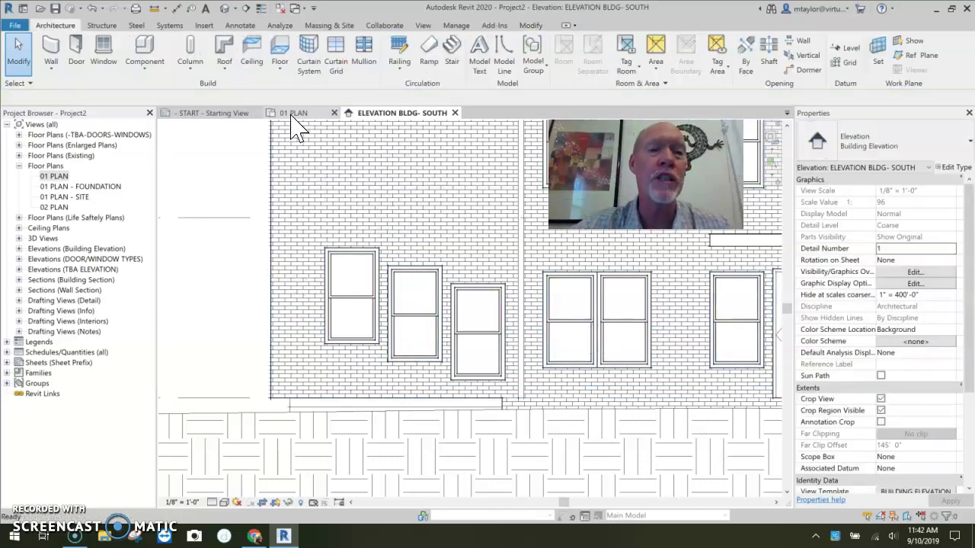
Return to 01 PLAN and slide the bottom-wall double-hung window to the right.
click(293, 113)
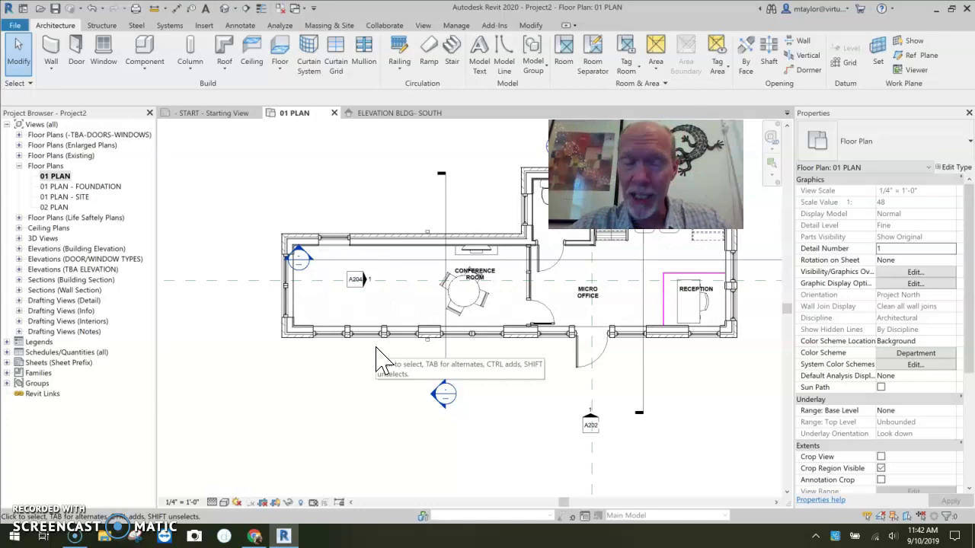
scroll(334, 337, up, 2)
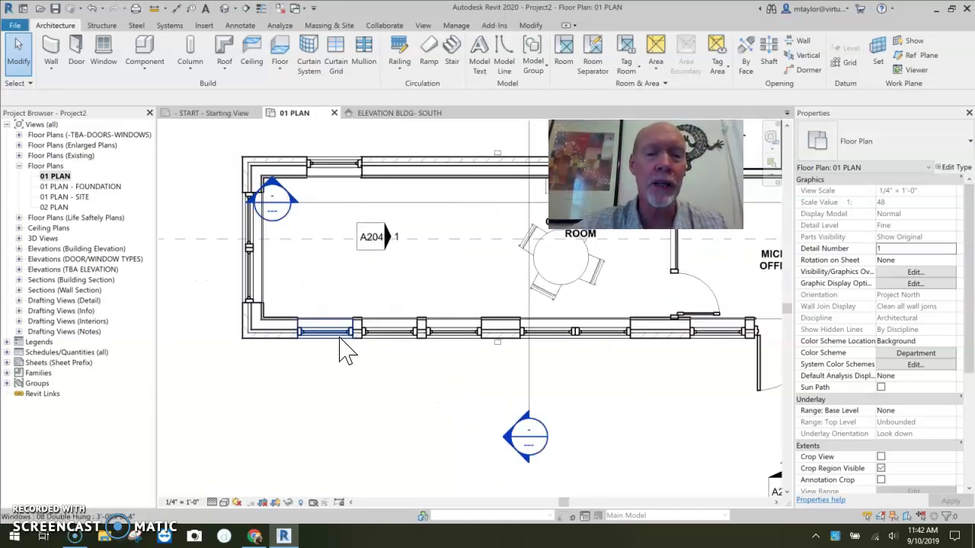
drag(341, 348, 448, 359)
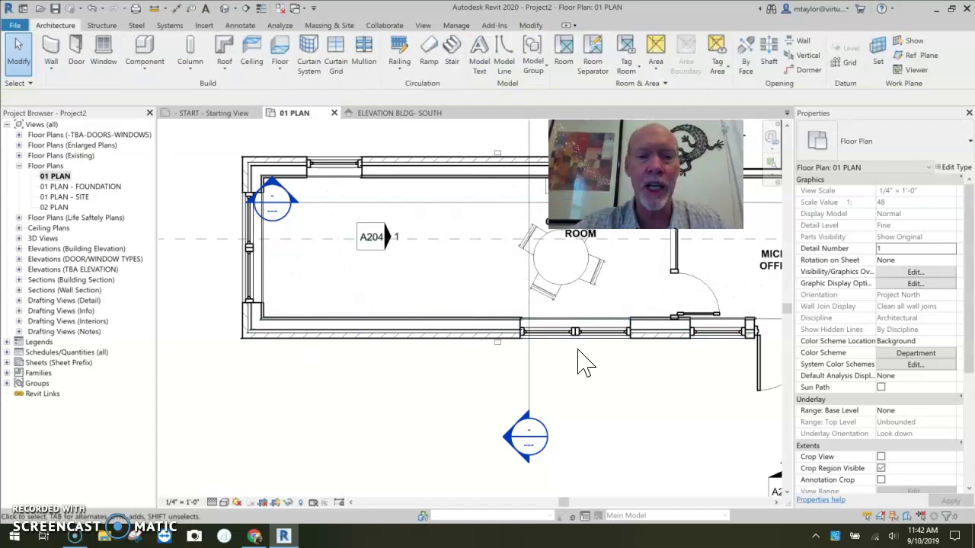
click(547, 333)
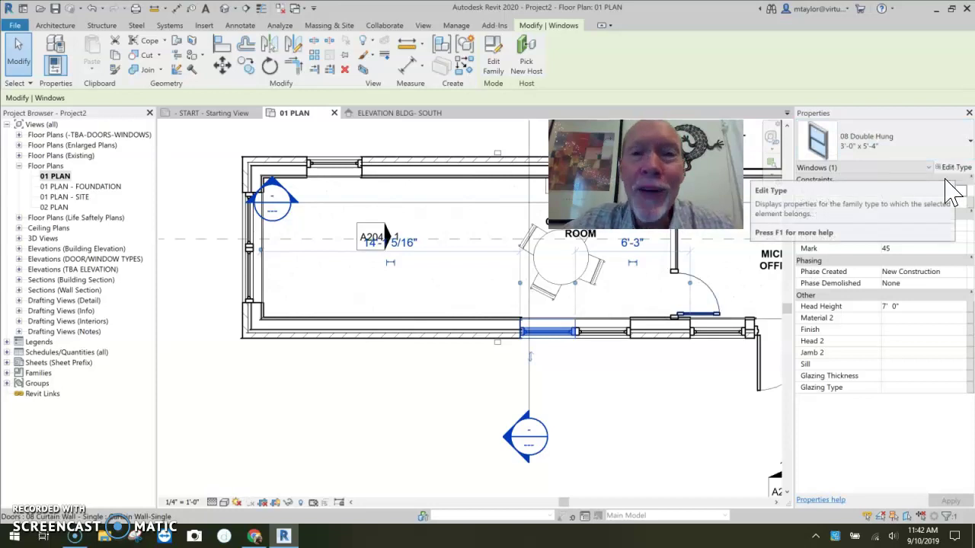
Enter 1' 8" as the Default Sill Height in the 3'-0" x 5'-4" type properties.
click(954, 168)
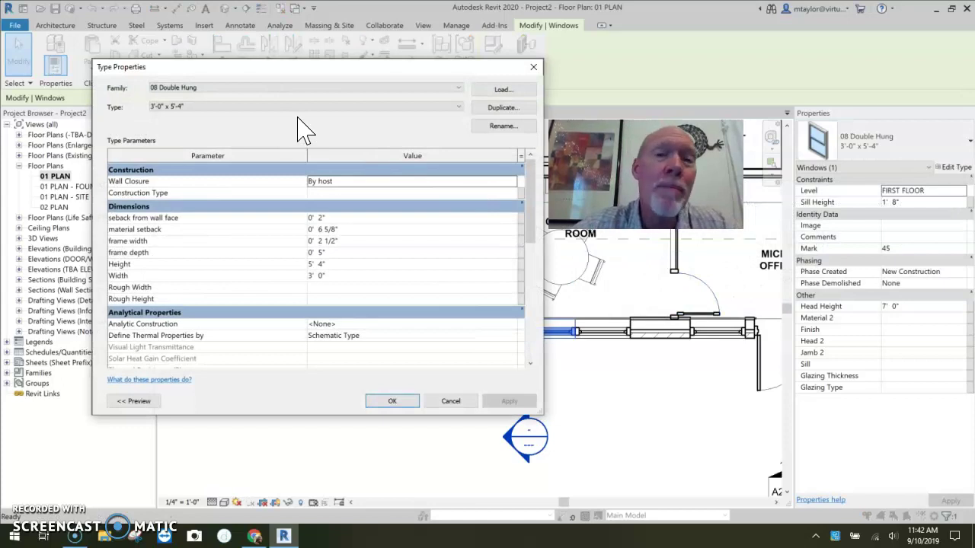
drag(528, 161, 536, 302)
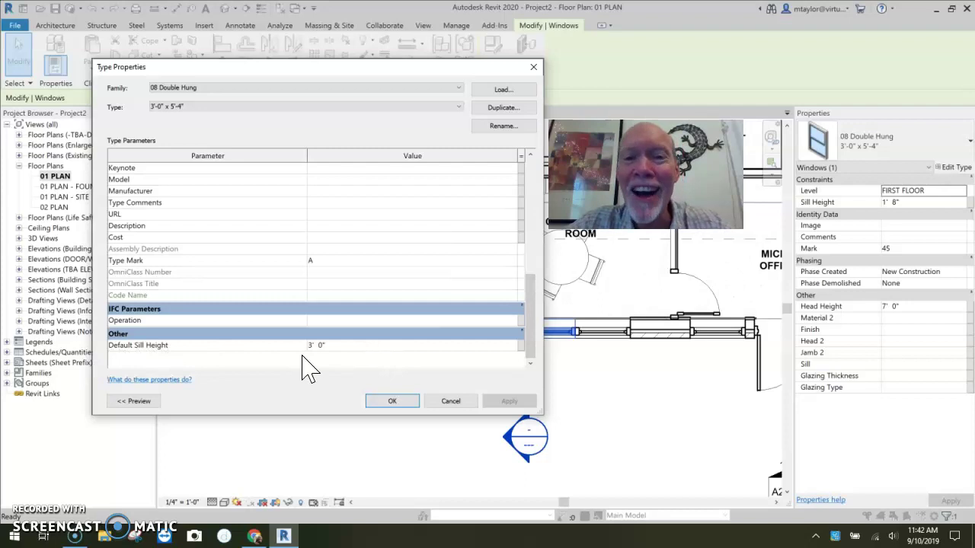
click(337, 347)
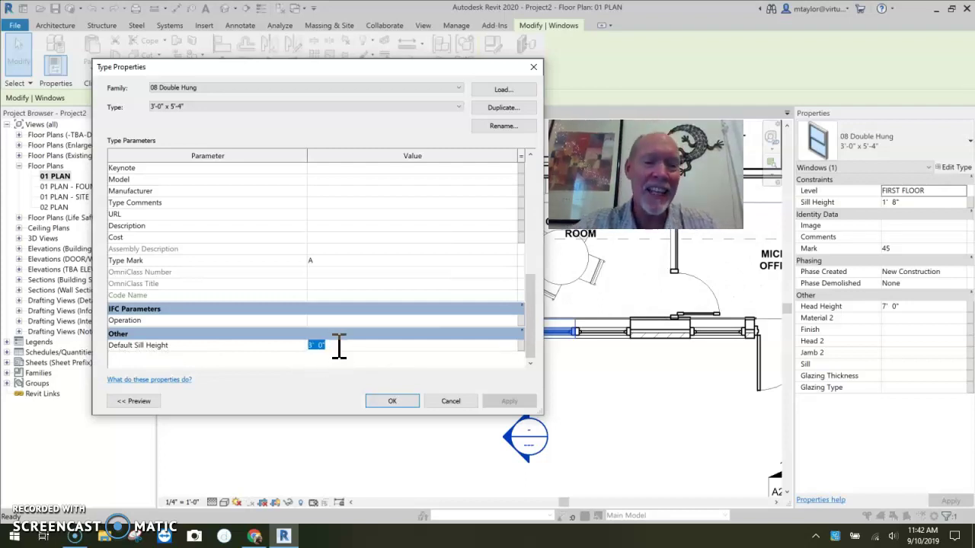
text(1' )
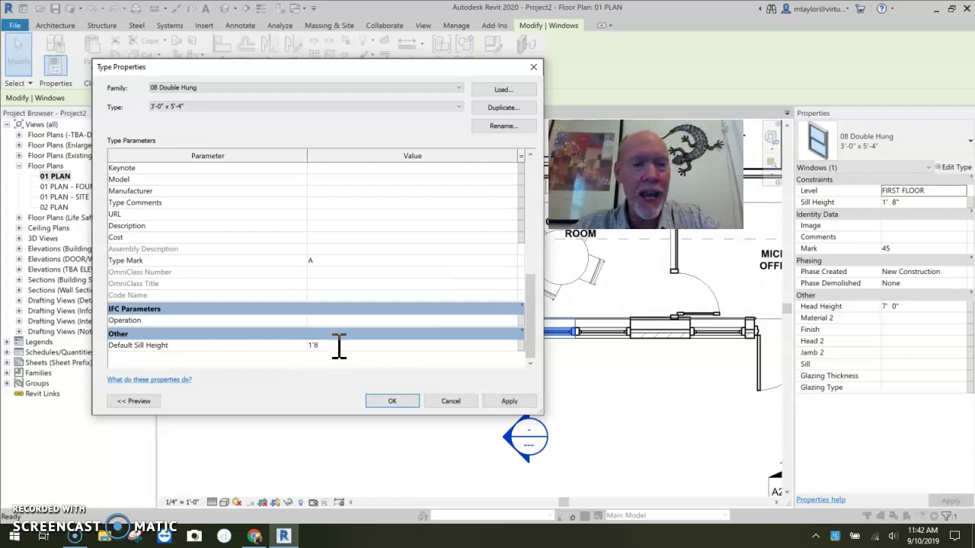
text(8)
key(Return)
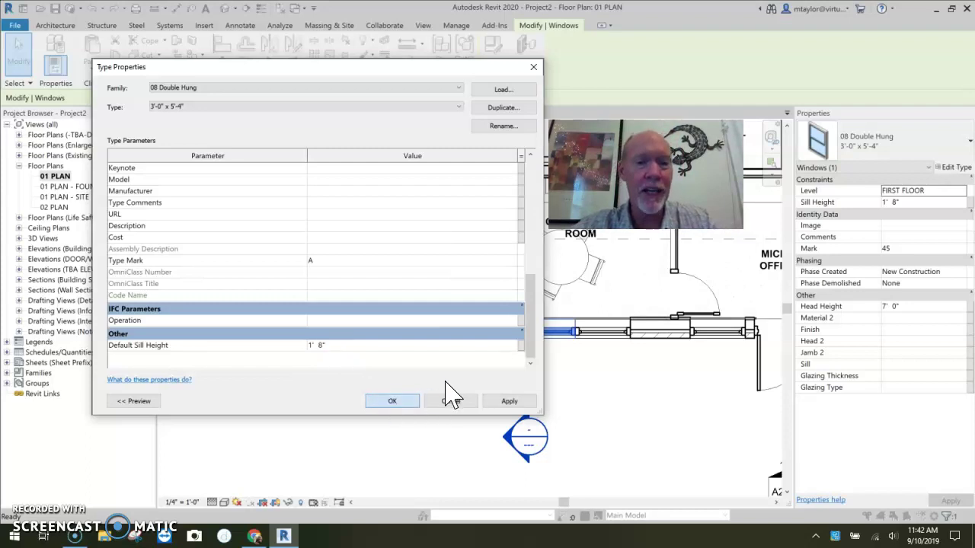
Apply the type properties change and reselect a conference room window.
click(392, 400)
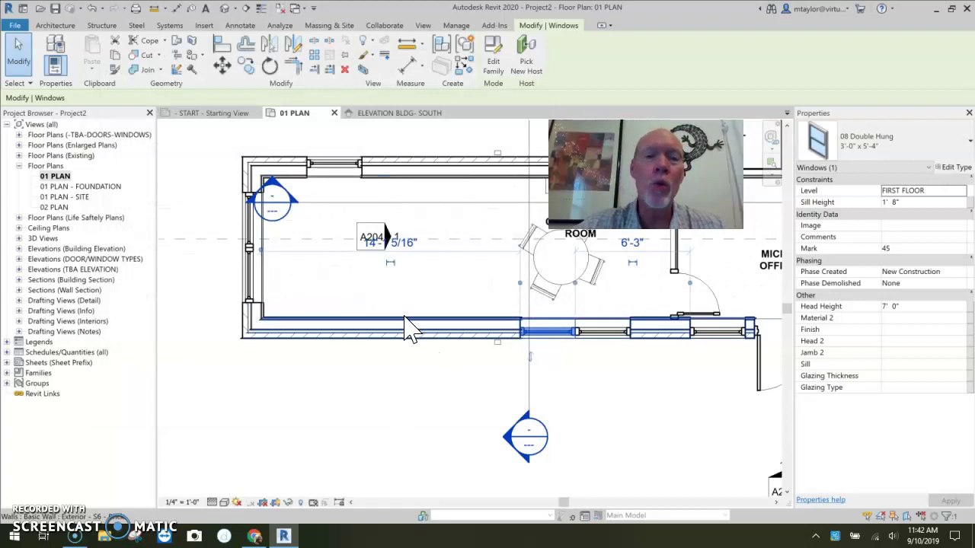
key(Escape)
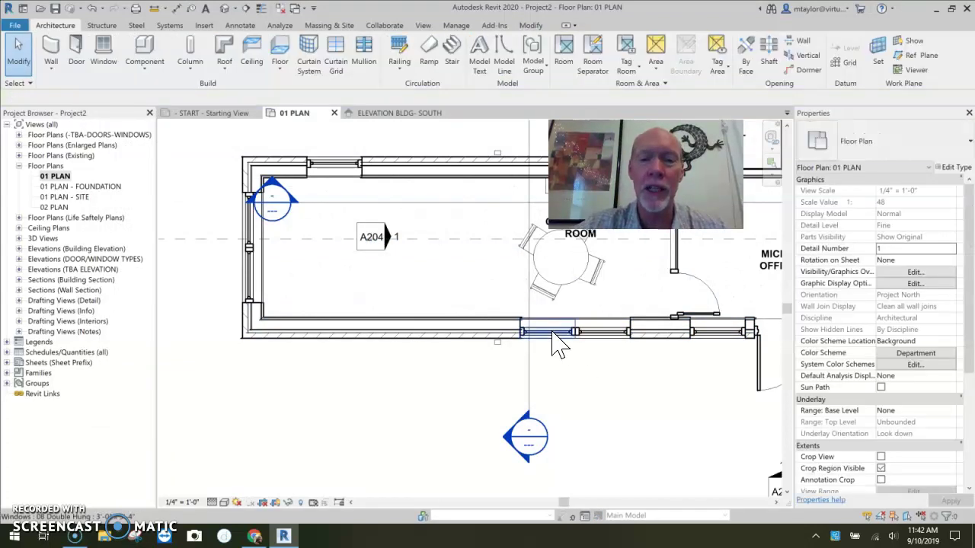
click(558, 378)
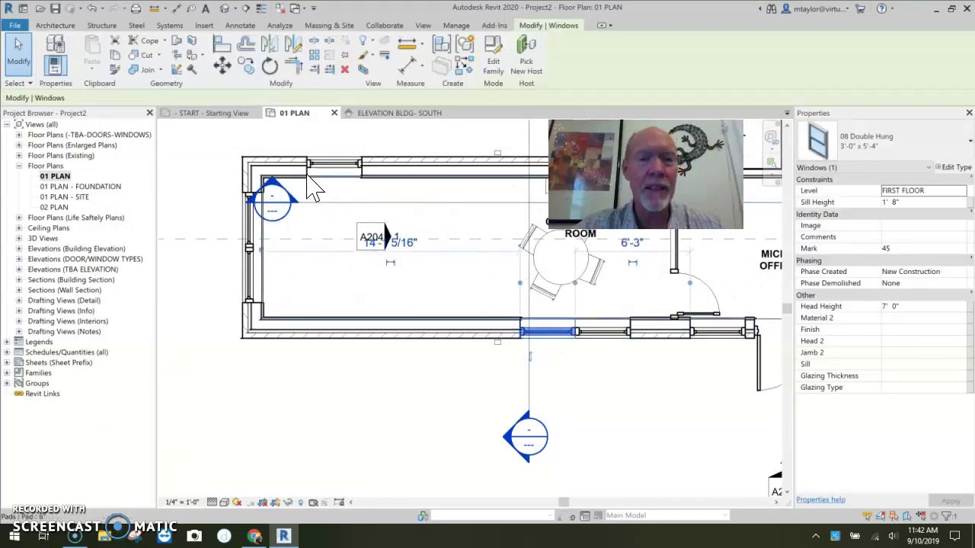
Give the top-wall double-hung window a 3' sill height in Properties.
click(342, 209)
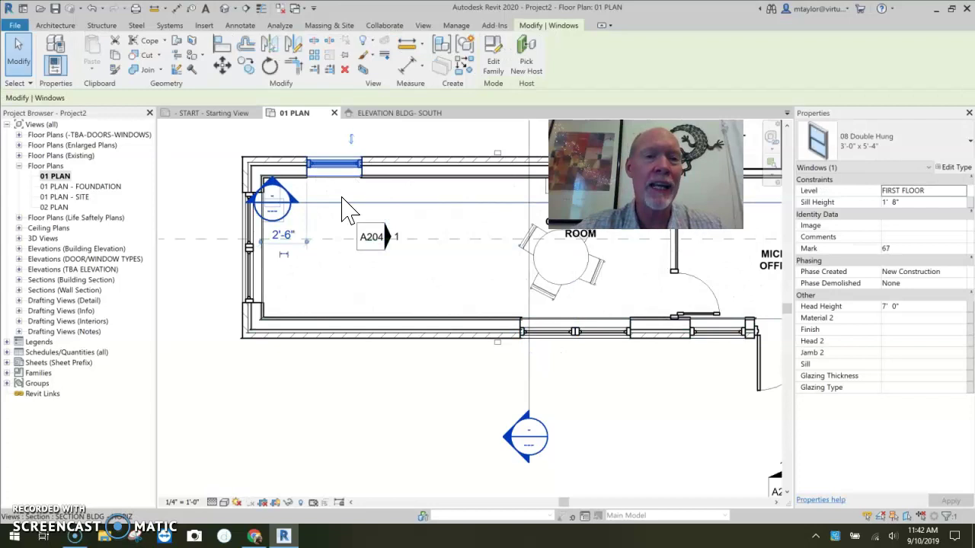
click(910, 203)
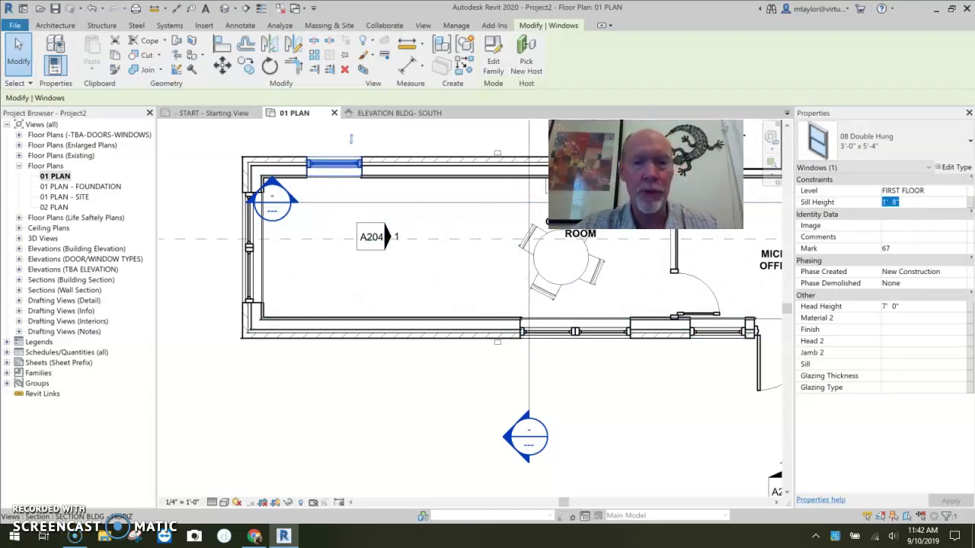
click(352, 215)
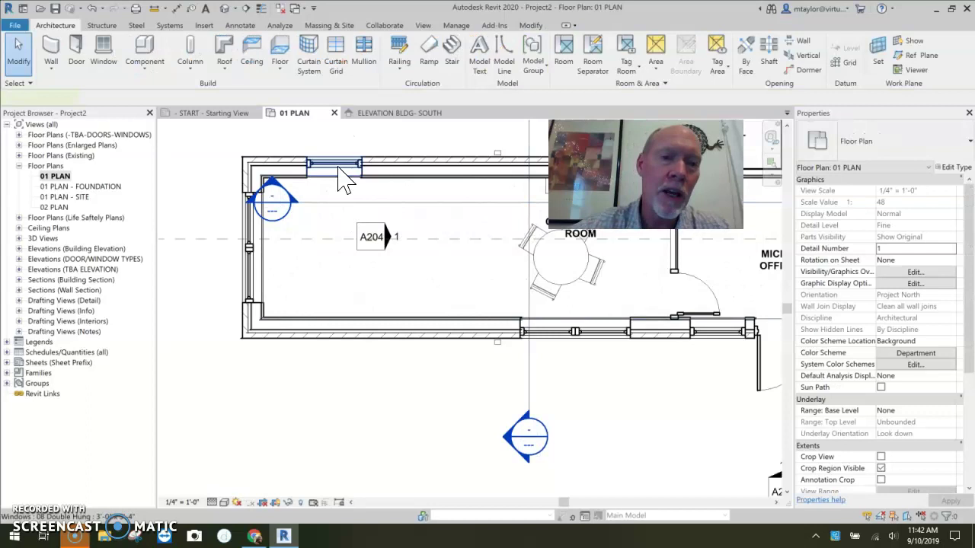
click(346, 174)
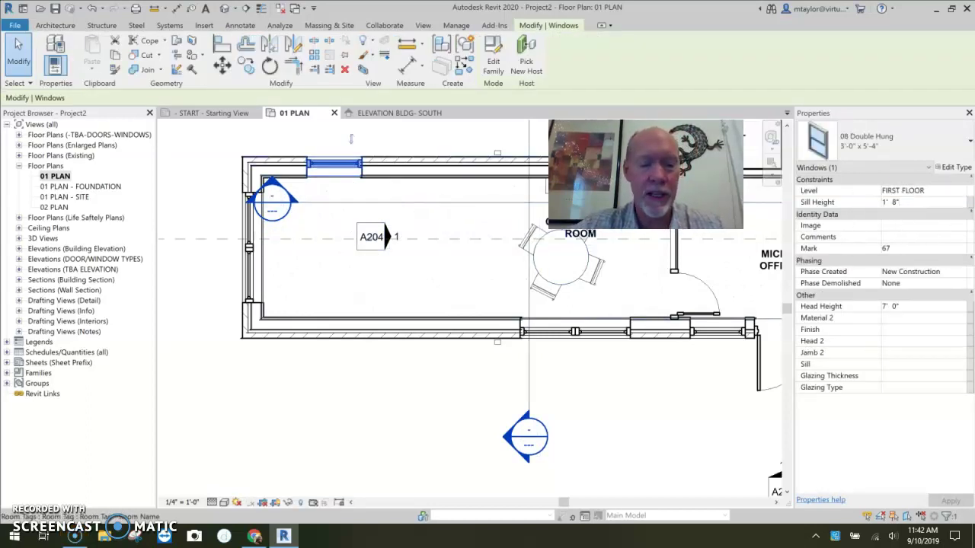
drag(902, 202, 882, 202)
text(3')
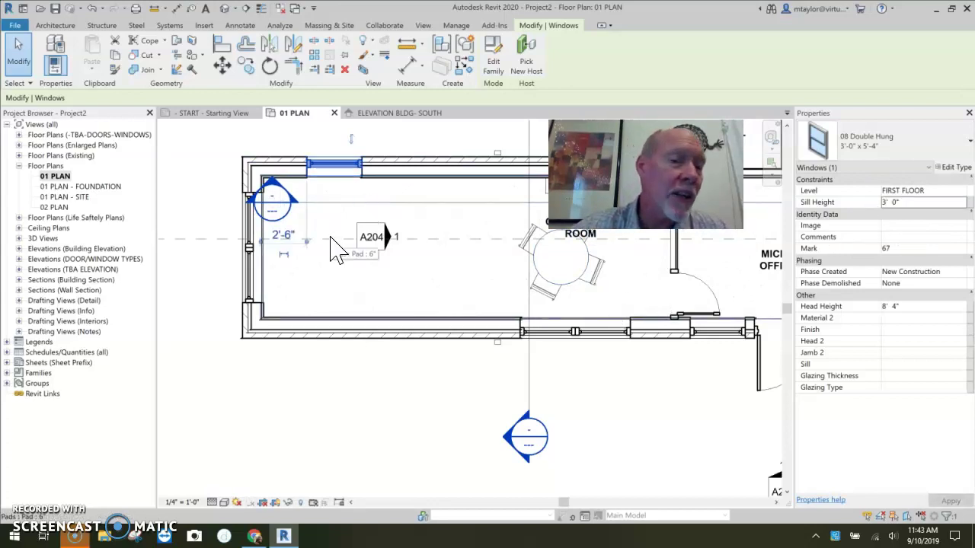
text(s)
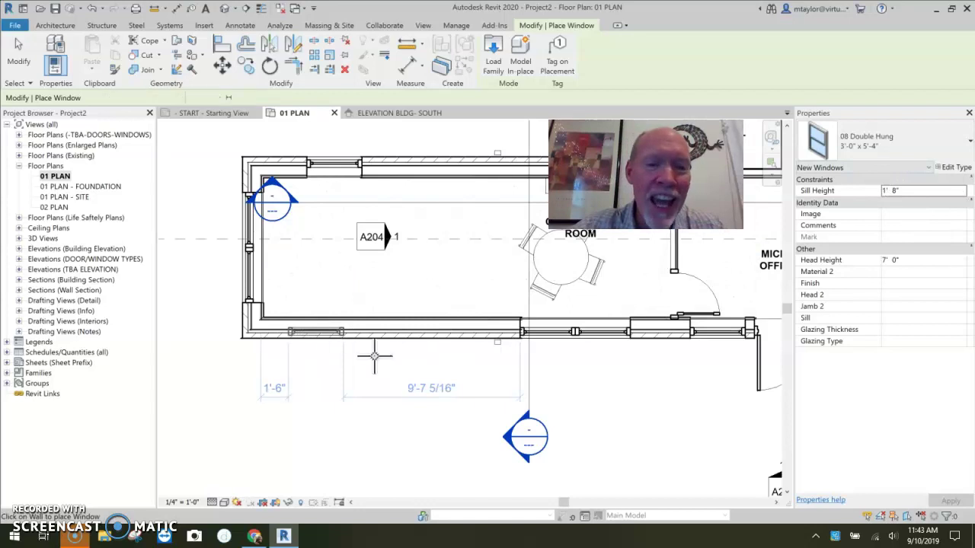
click(316, 331)
key(Escape)
key(Escape)
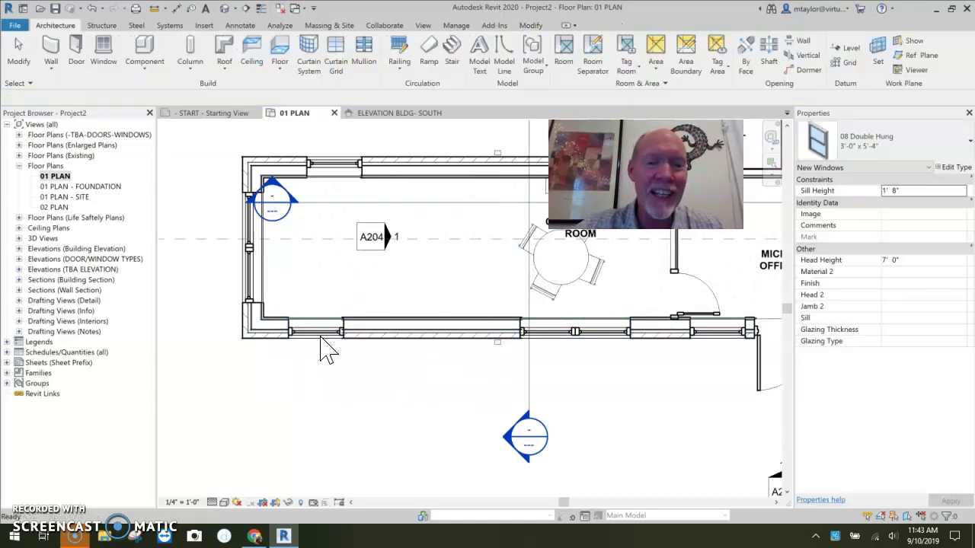
click(324, 333)
key(c)
key(s)
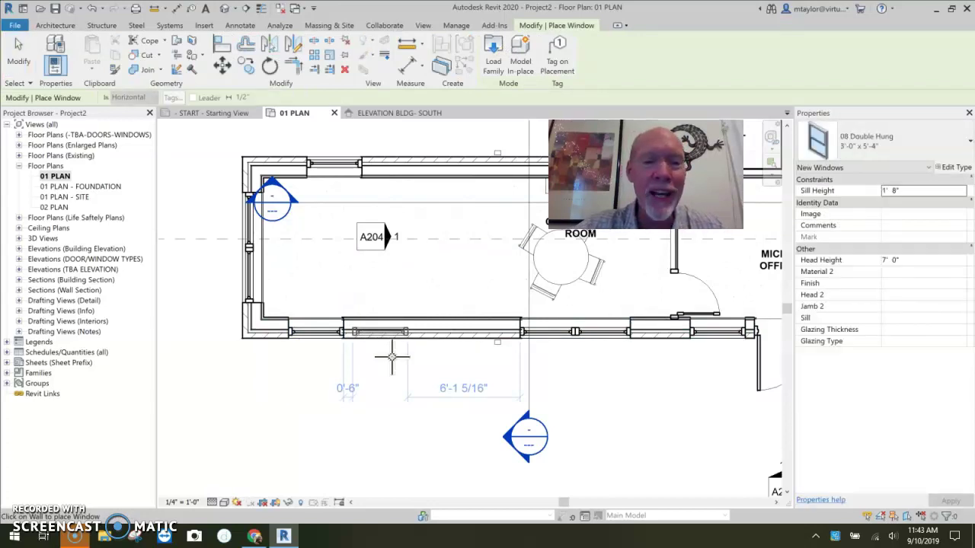
click(384, 341)
key(Escape)
key(Escape)
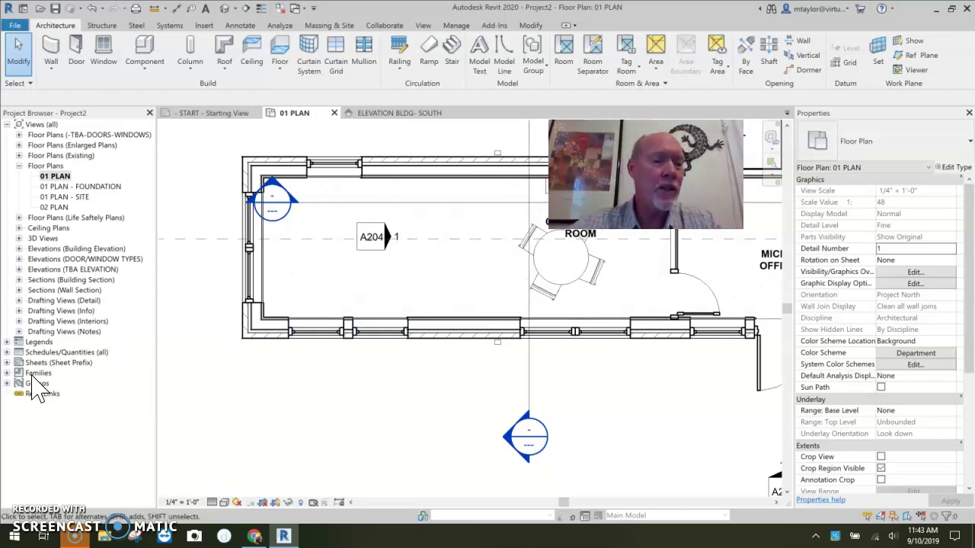
Expand Families > Windows > 08 Double Hung and review the 3'-0" x 5'-4" type's default sill height.
click(7, 372)
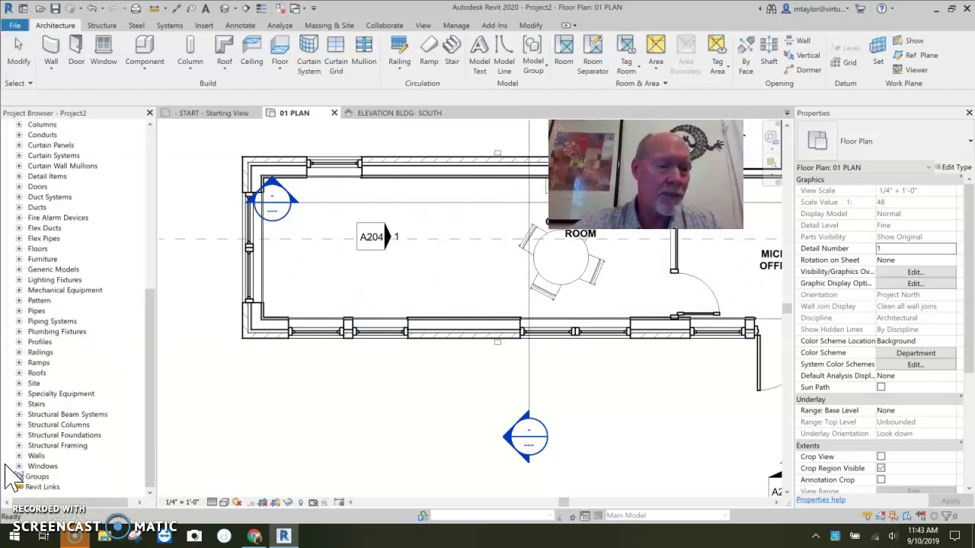
click(19, 466)
click(32, 446)
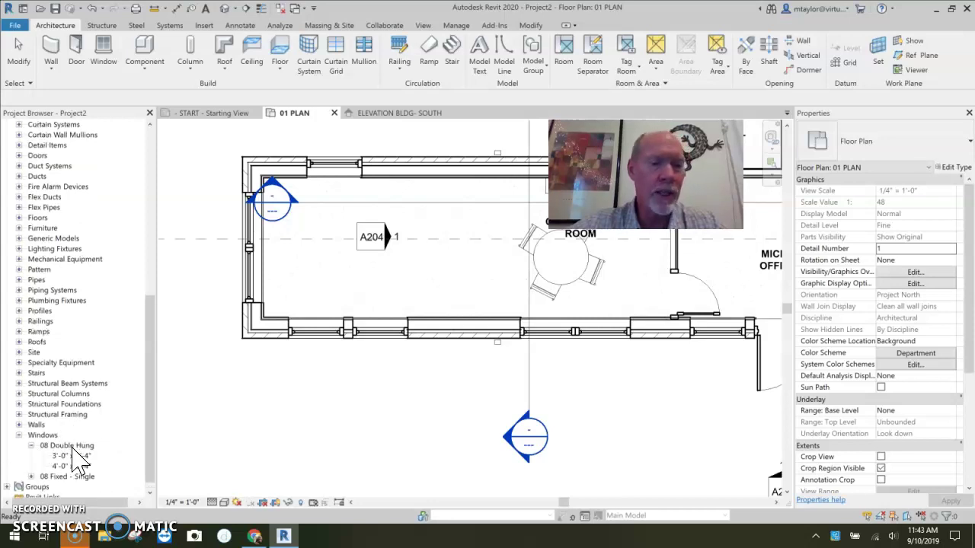
click(71, 445)
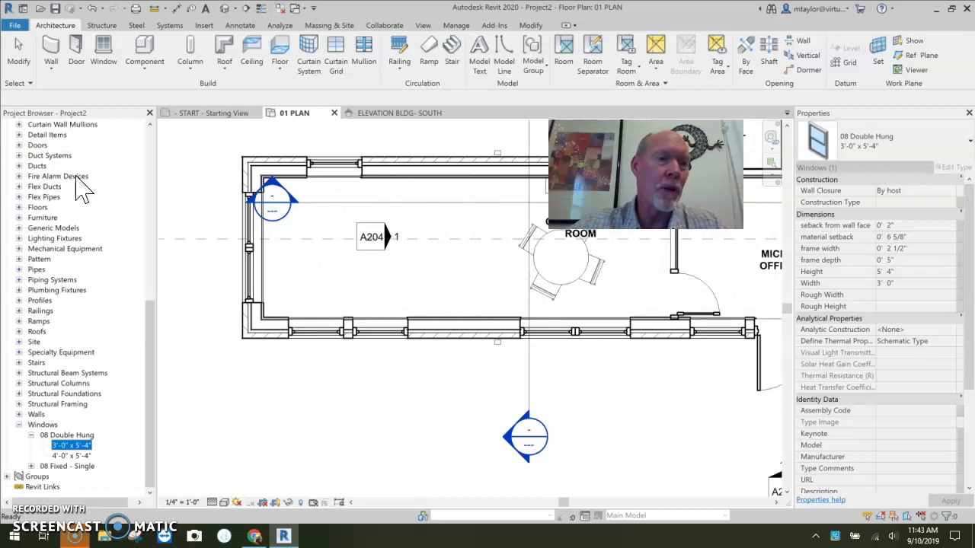
double_click(74, 447)
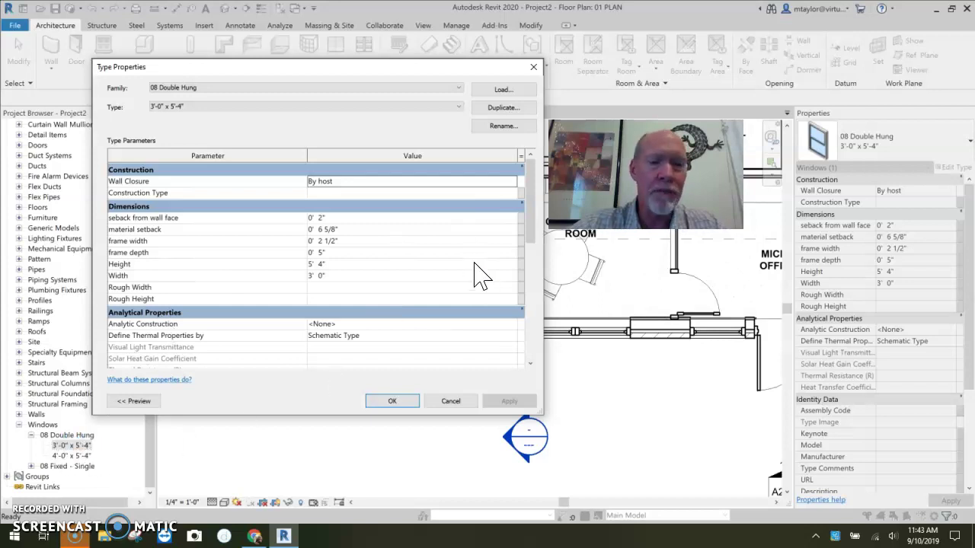
drag(536, 221, 536, 354)
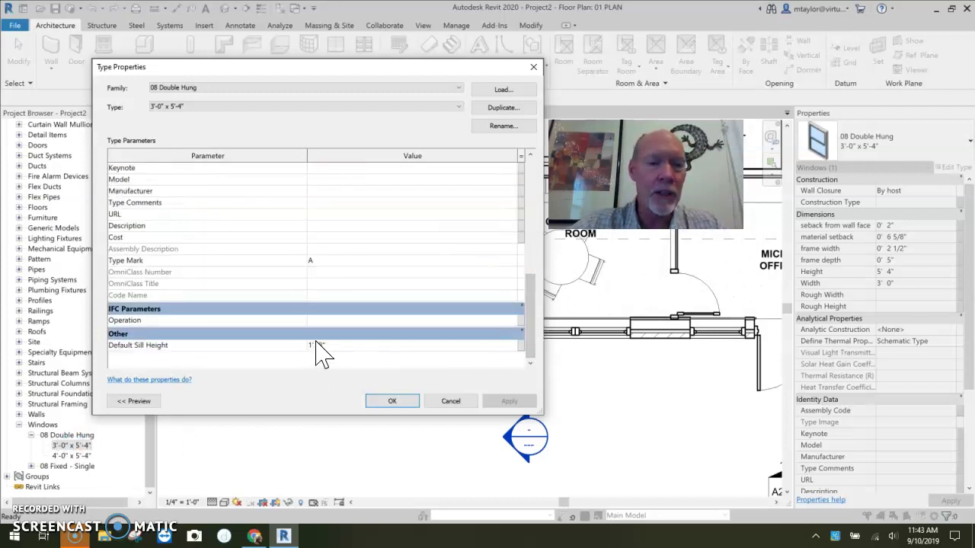
click(397, 401)
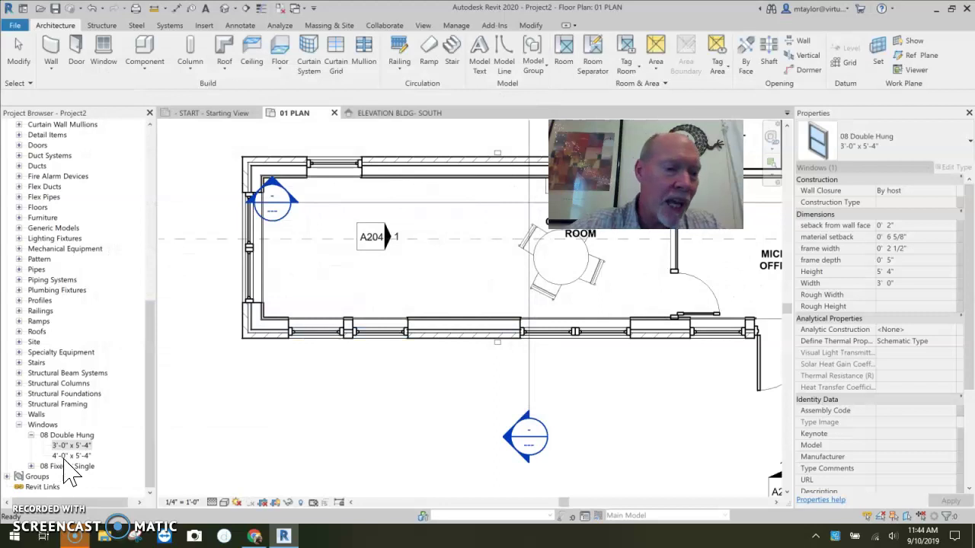
Check the 4'-0" x 5'-4" type's Default Sill Height, which remains 3' 0".
double_click(74, 456)
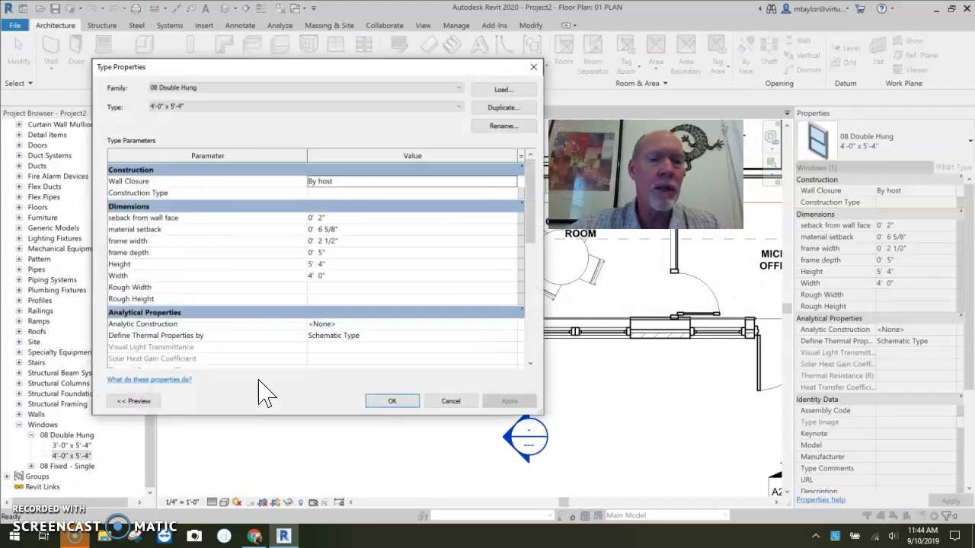
drag(536, 244, 536, 354)
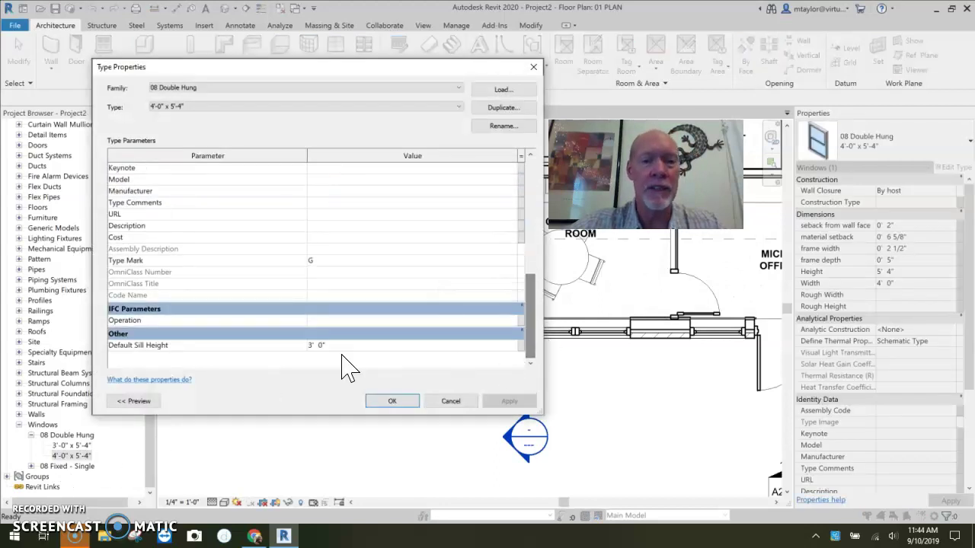
click(318, 345)
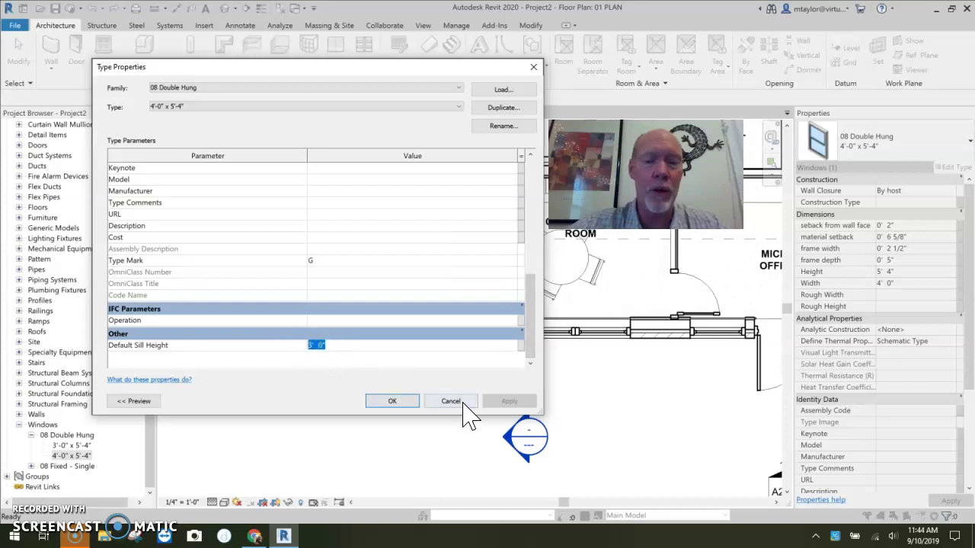
click(457, 402)
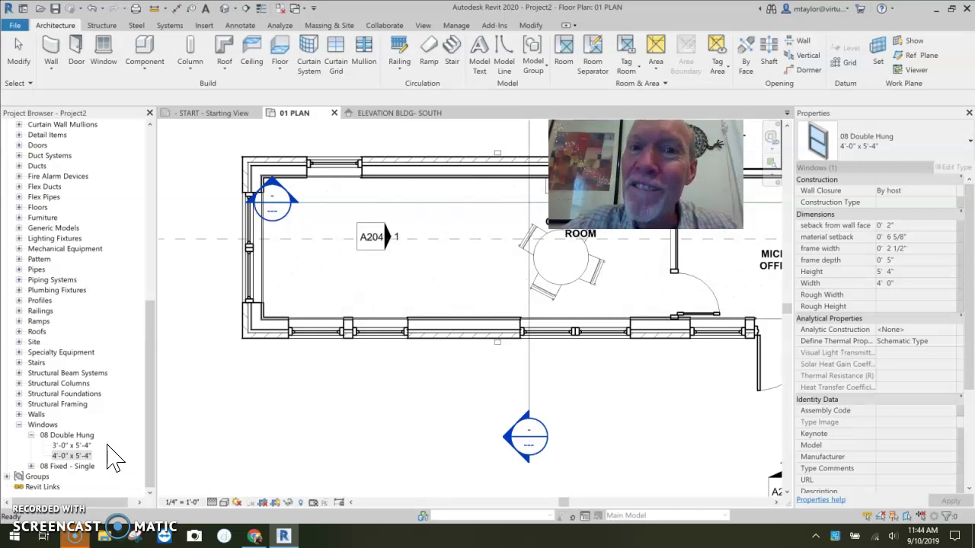
Duplicate the 3'-0" x 5'-4" type and name the copy 3'-0" x 5'-4" 2ND FLOOR.
click(72, 446)
right_click(75, 446)
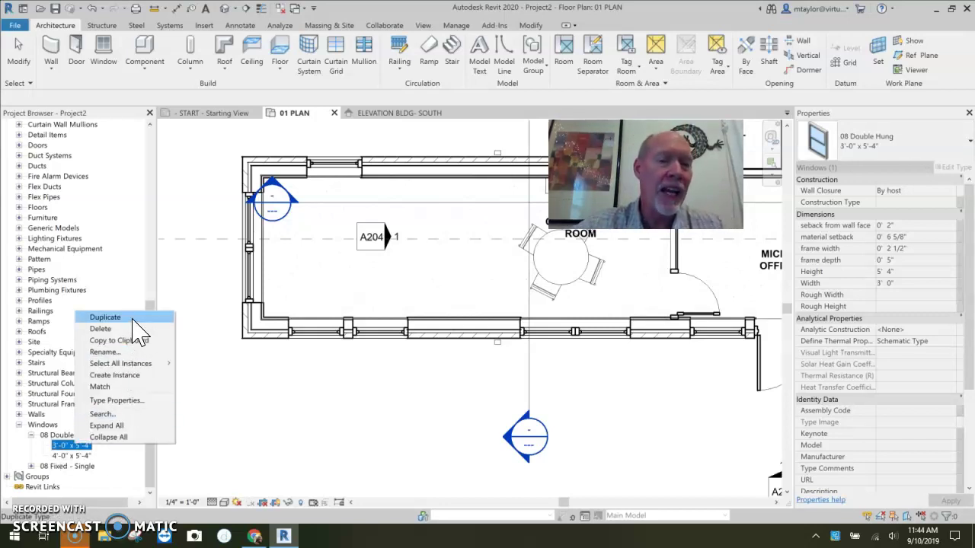
click(128, 317)
click(98, 455)
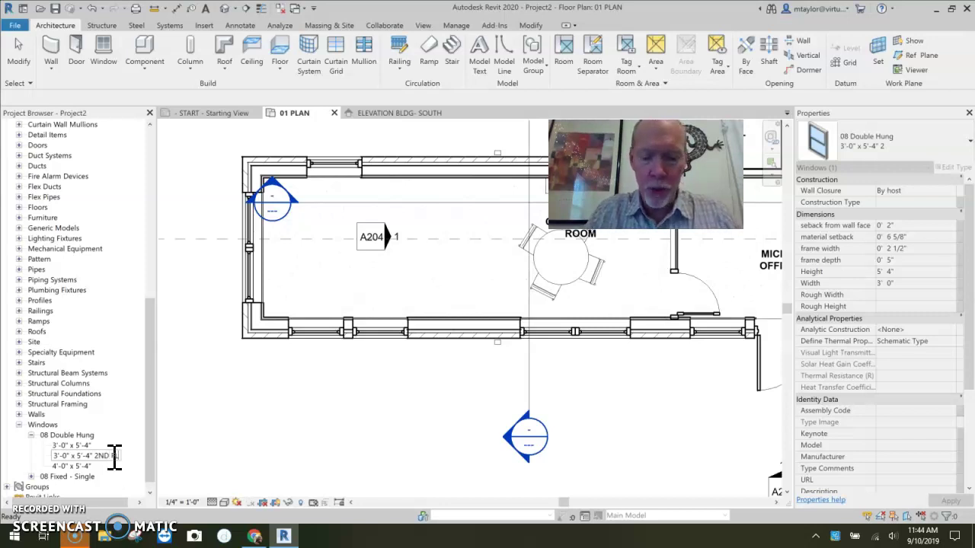
click(187, 482)
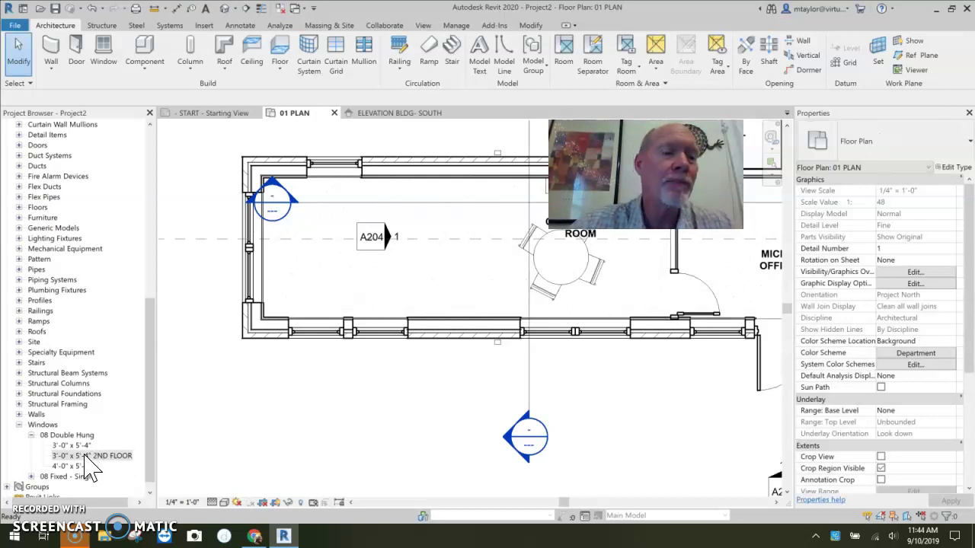
Set the 2ND FLOOR type's Default Sill Height to 3' and confirm.
double_click(86, 457)
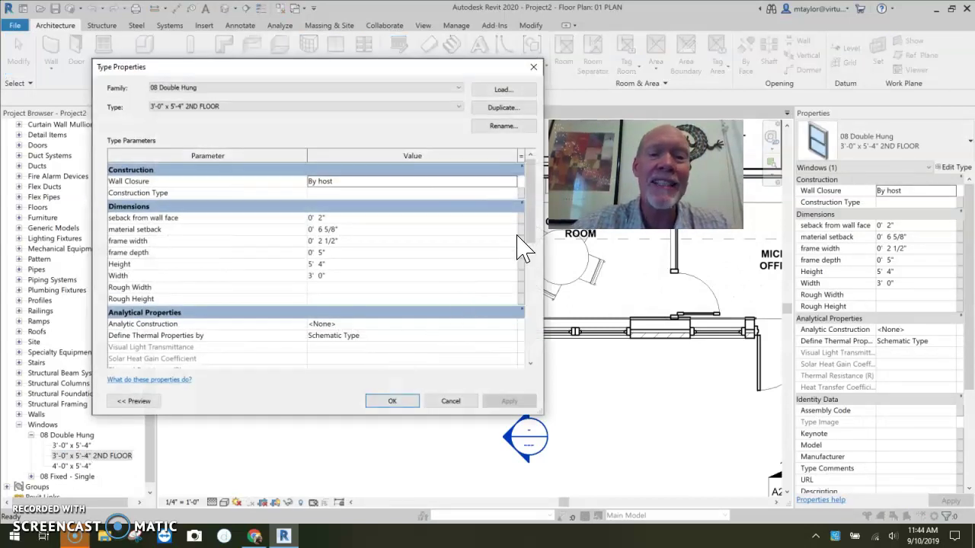
drag(534, 222, 533, 373)
click(334, 346)
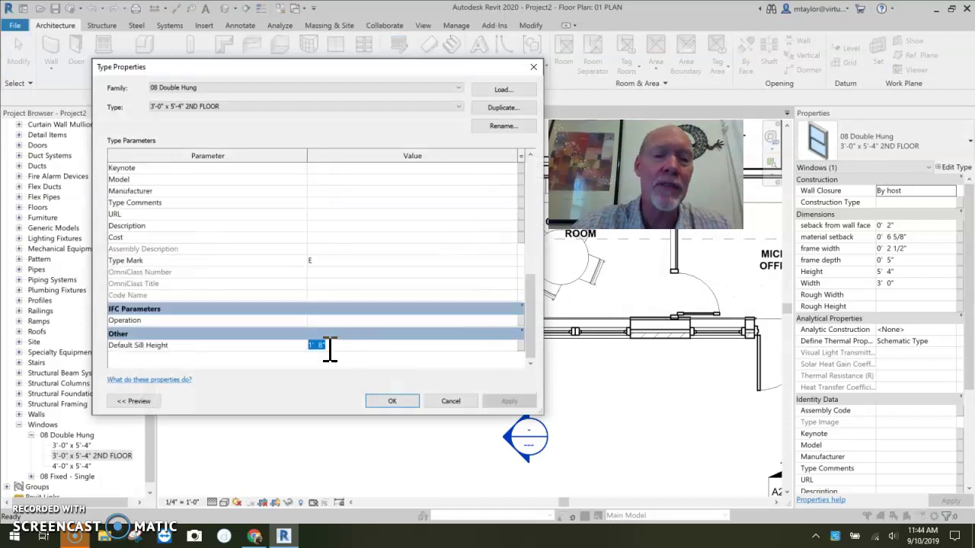
text(3)
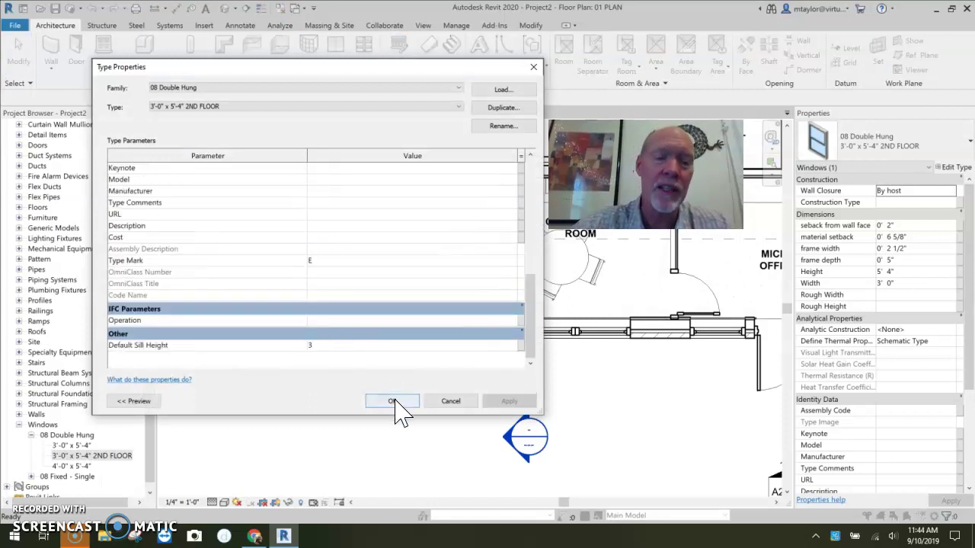
click(392, 402)
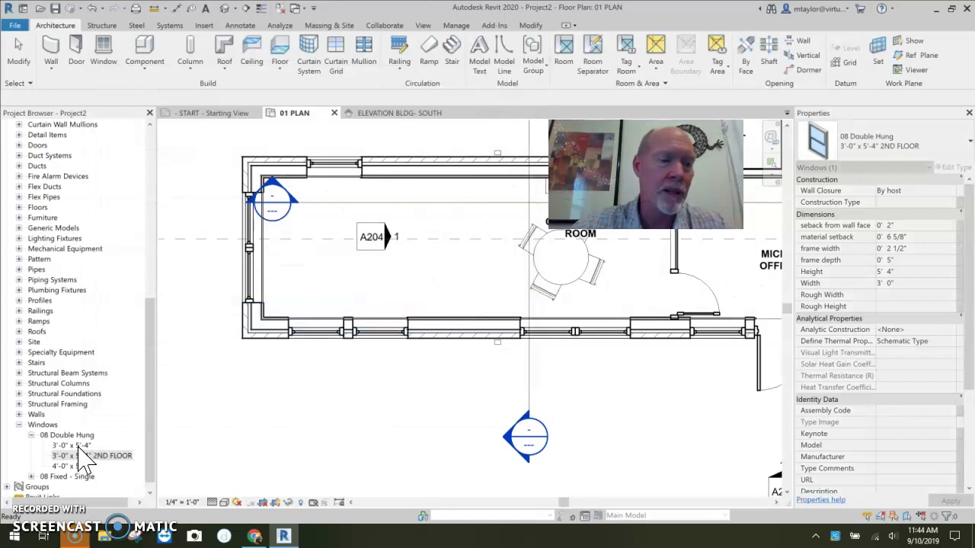
click(76, 445)
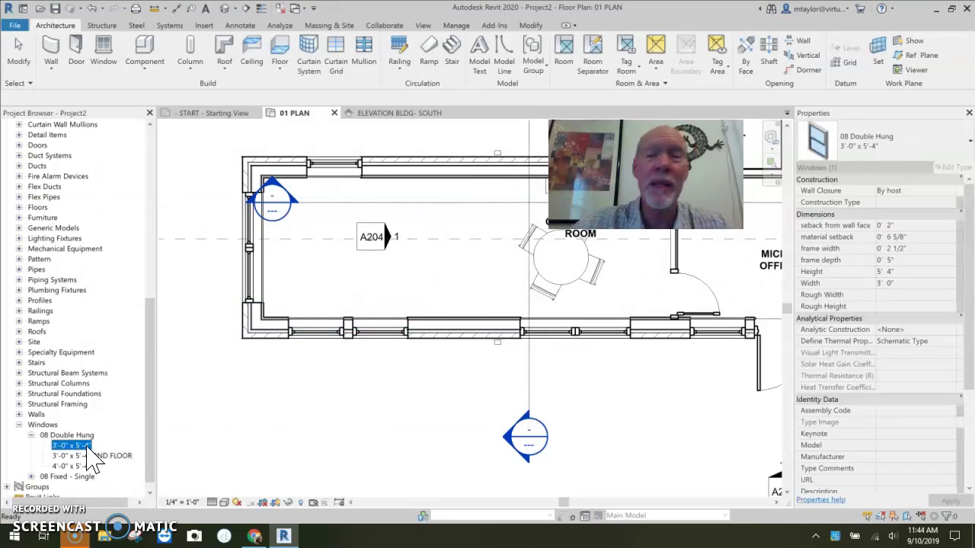
Rename the original type to 3'-0" x 5'-4" FIRST FLOOR.
right_click(83, 447)
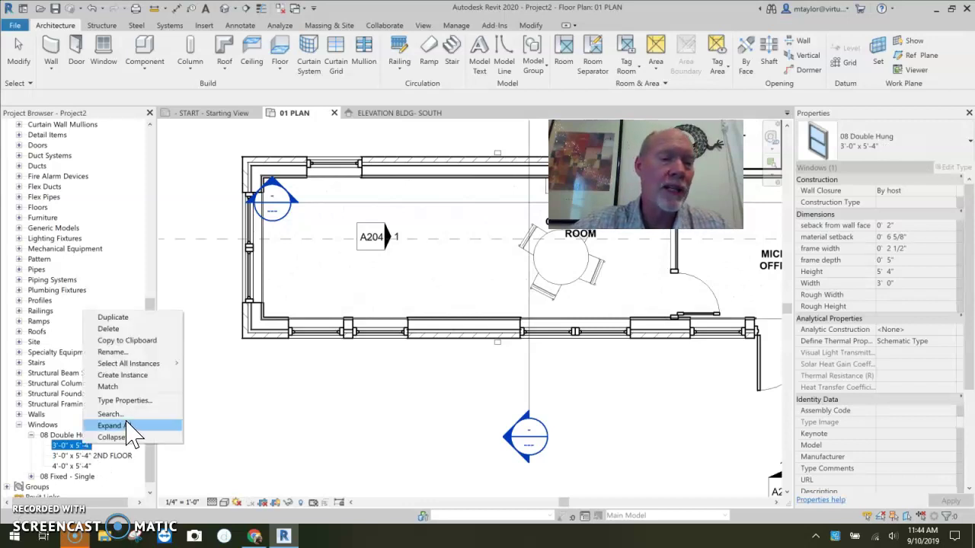
click(115, 352)
key(Escape)
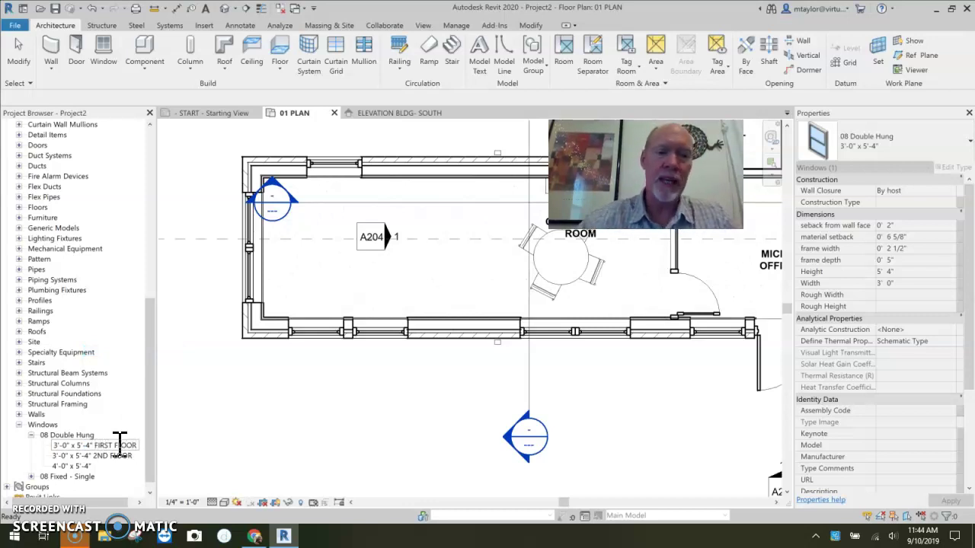
click(174, 457)
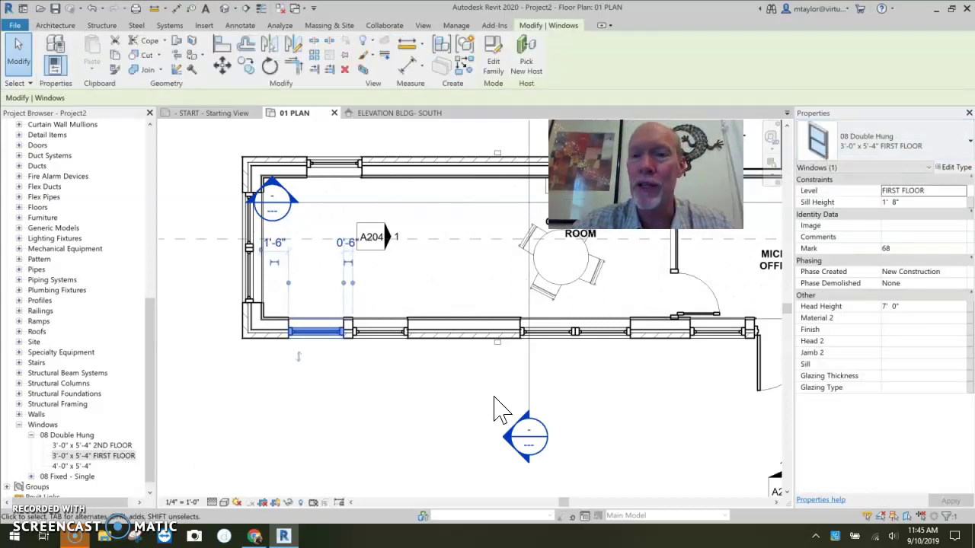
Start Create Similar with the FIRST FLOOR type, then cancel it.
key(c)
key(s)
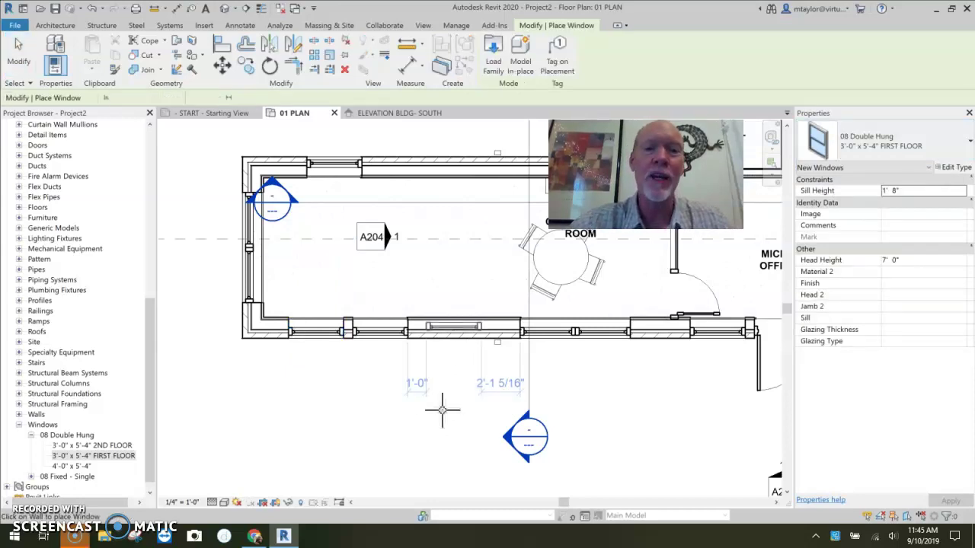
key(Escape)
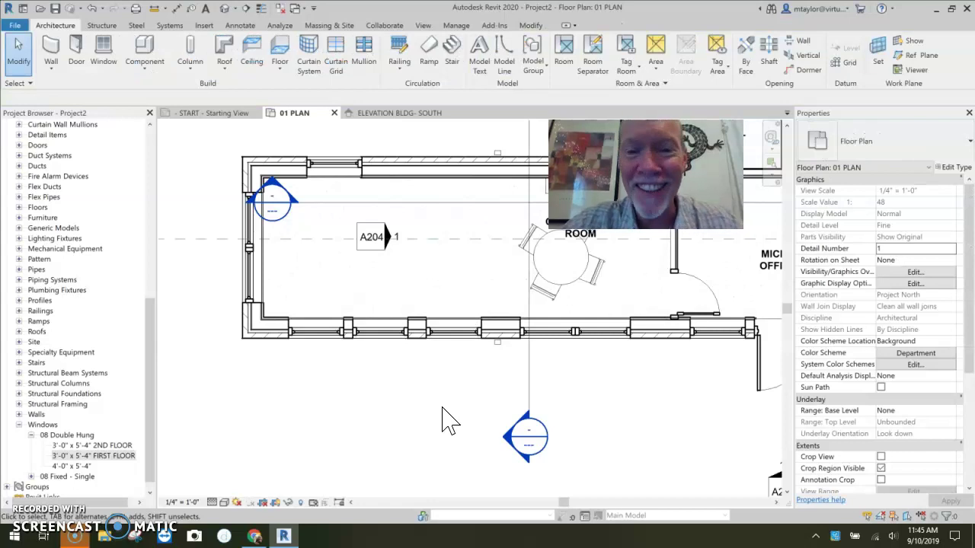
click(567, 235)
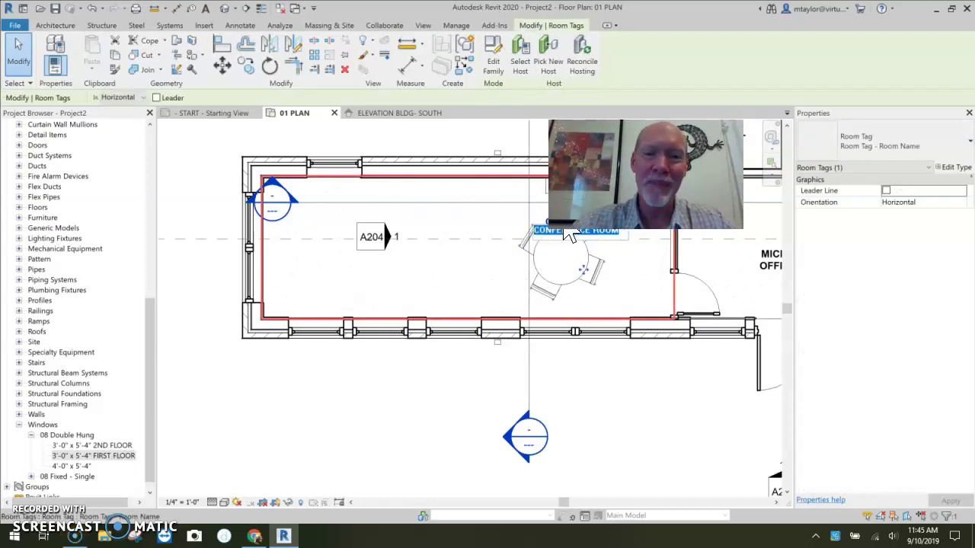
key(Escape)
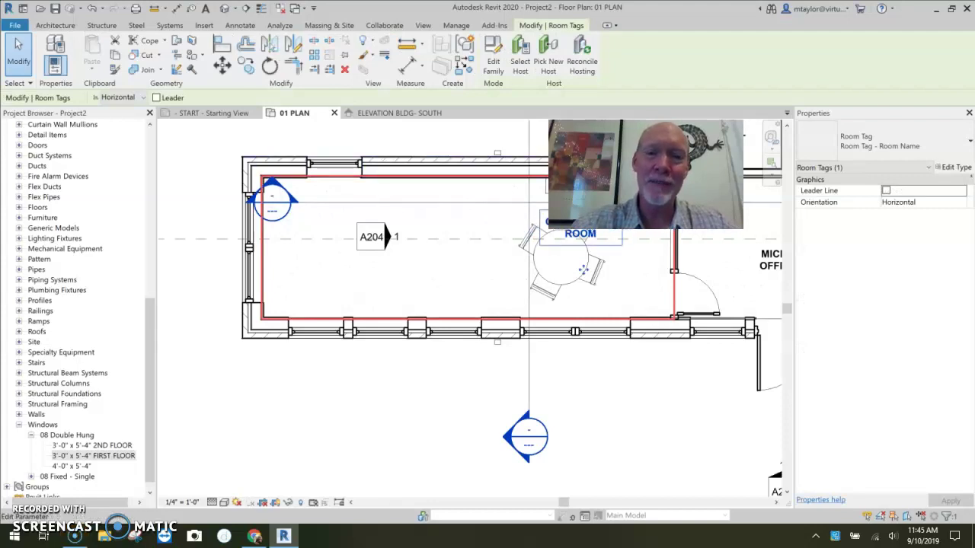